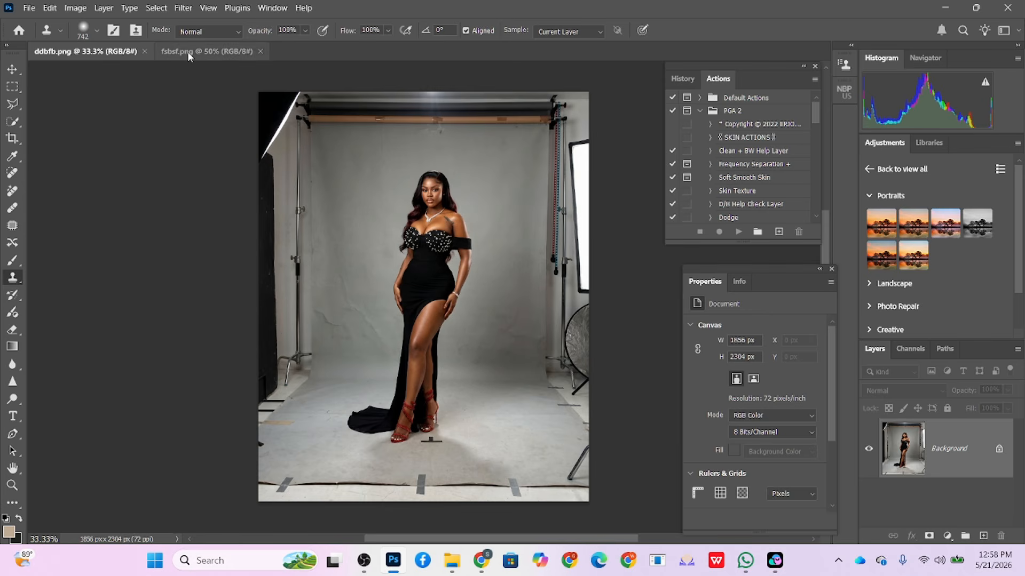
{"action": "left_click", "coordinate": [205, 50]}
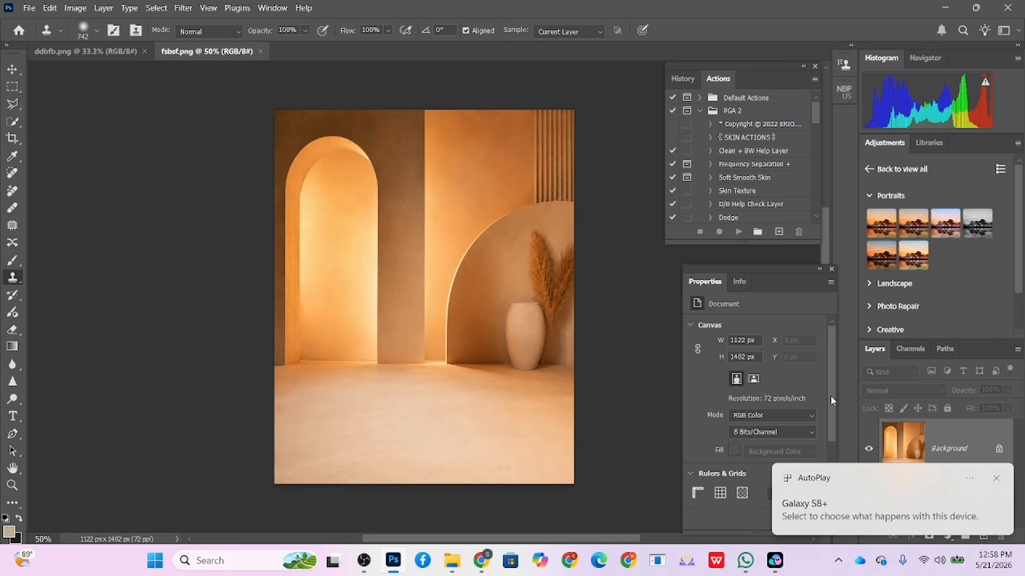
{"action": "left_click", "coordinate": [996, 479]}
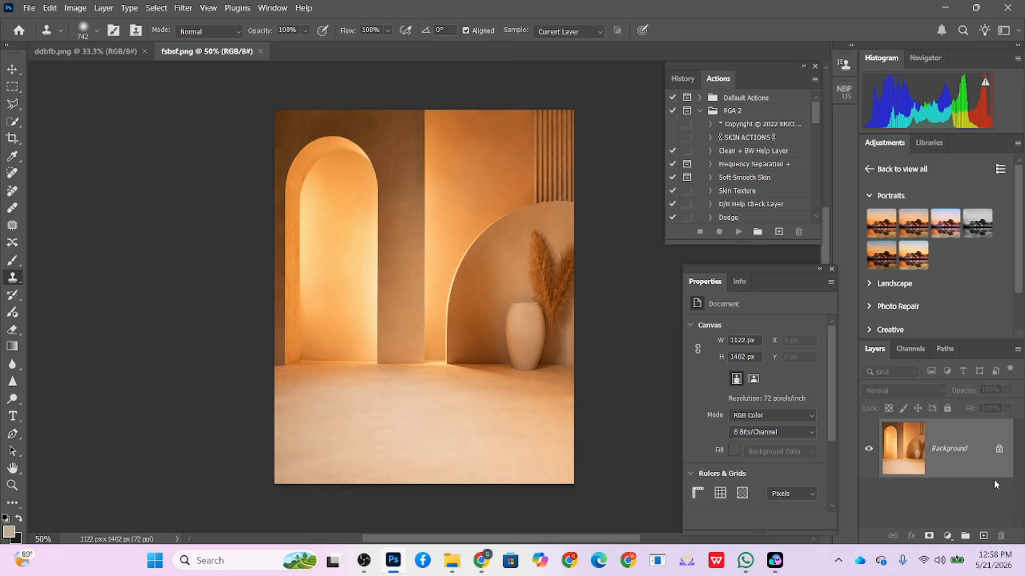
{"action": "left_click", "coordinate": [91, 51]}
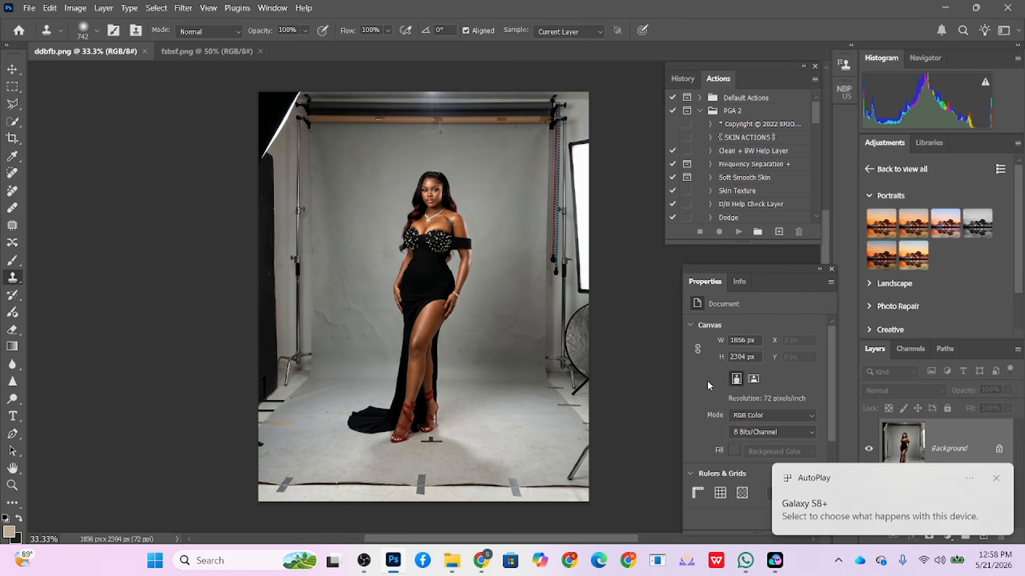
Step: Extend the studio portrait's canvas on all sides to 1934 x 2418 px at a 4:5 ratio, using Content-Aware Fill
{"action": "left_click", "coordinate": [13, 139]}
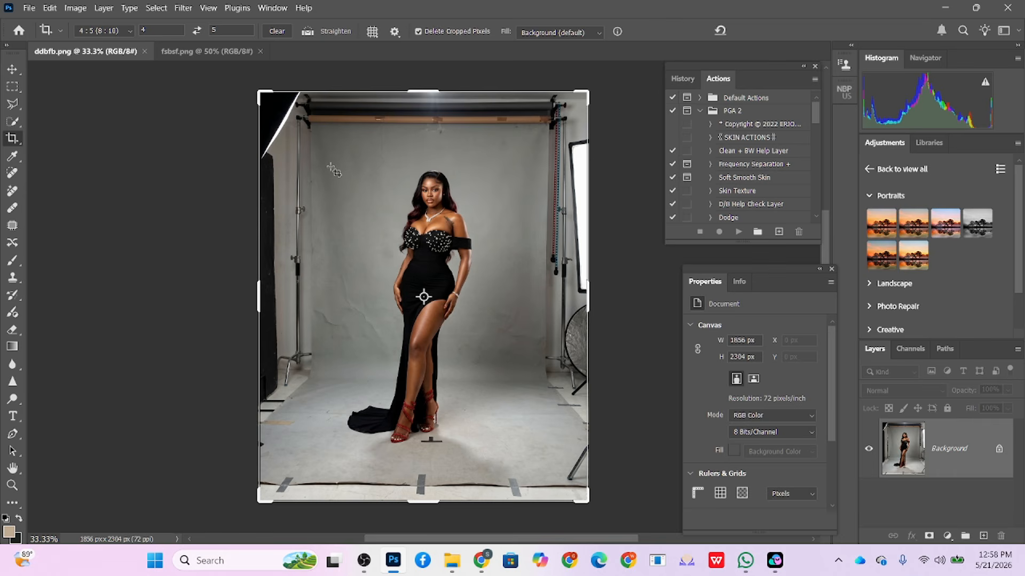
{"action": "left_click_drag", "start_coordinate": [416, 92], "coordinate": [417, 80]}
{"action": "left_click", "coordinate": [534, 33]}
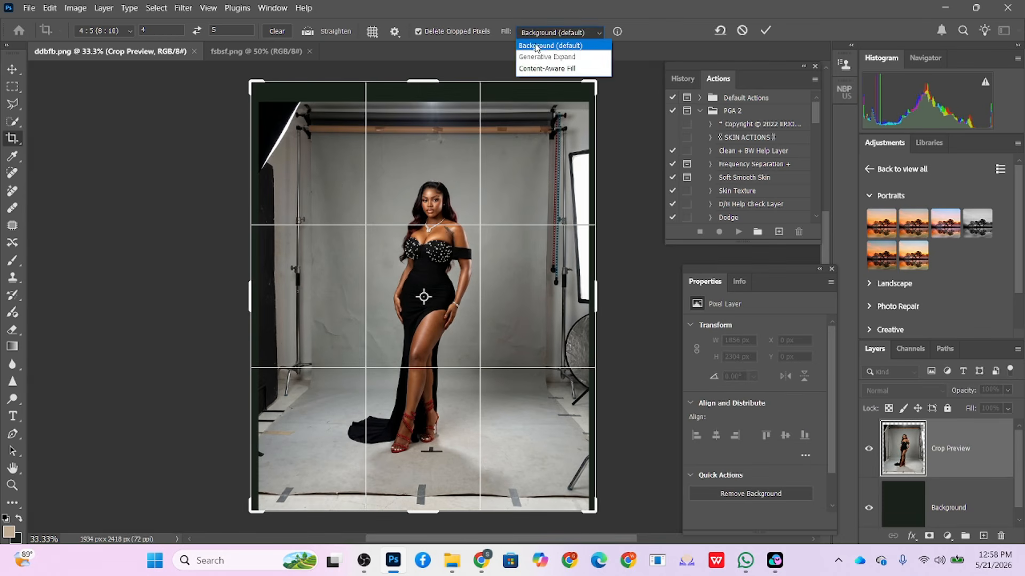
{"action": "left_click", "coordinate": [536, 66]}
{"action": "left_click", "coordinate": [766, 32]}
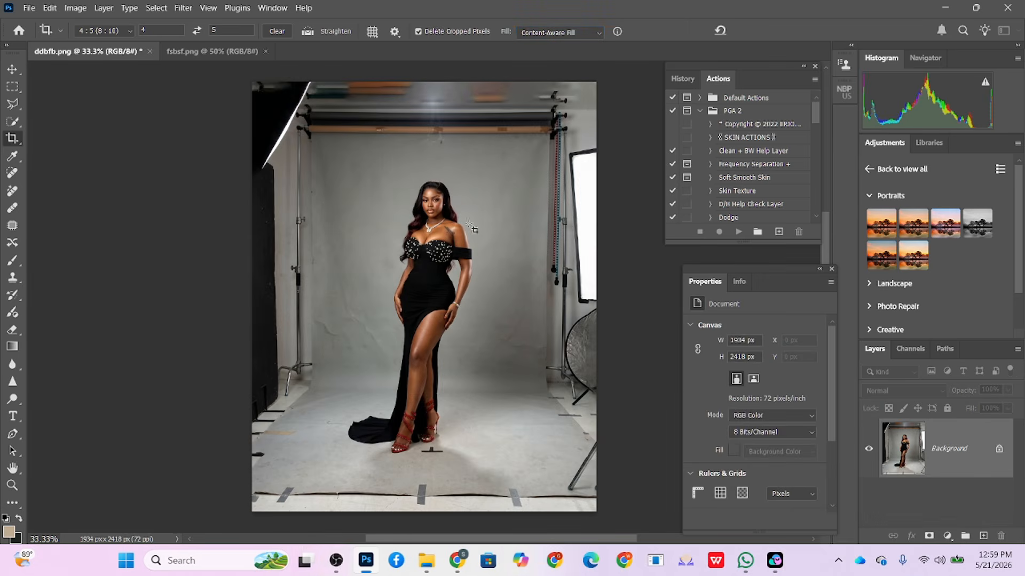
Step: Reframe fsbsf.png with the Crop tool by shifting the golden backdrop down slightly, filling the exposed strip with Content-Aware Fill
{"action": "left_click", "coordinate": [215, 51]}
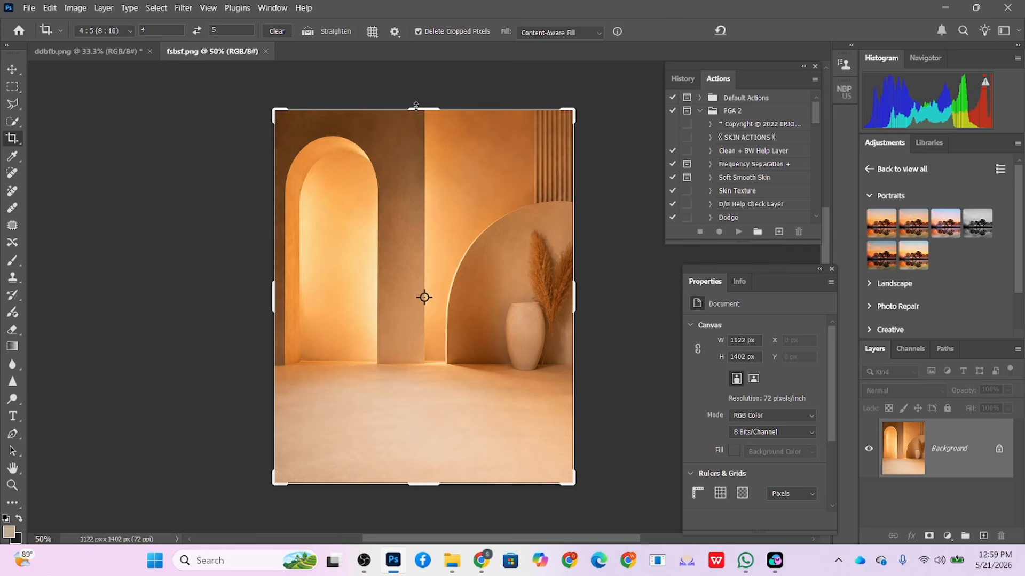
{"action": "left_click_drag", "start_coordinate": [457, 204], "coordinate": [445, 256]}
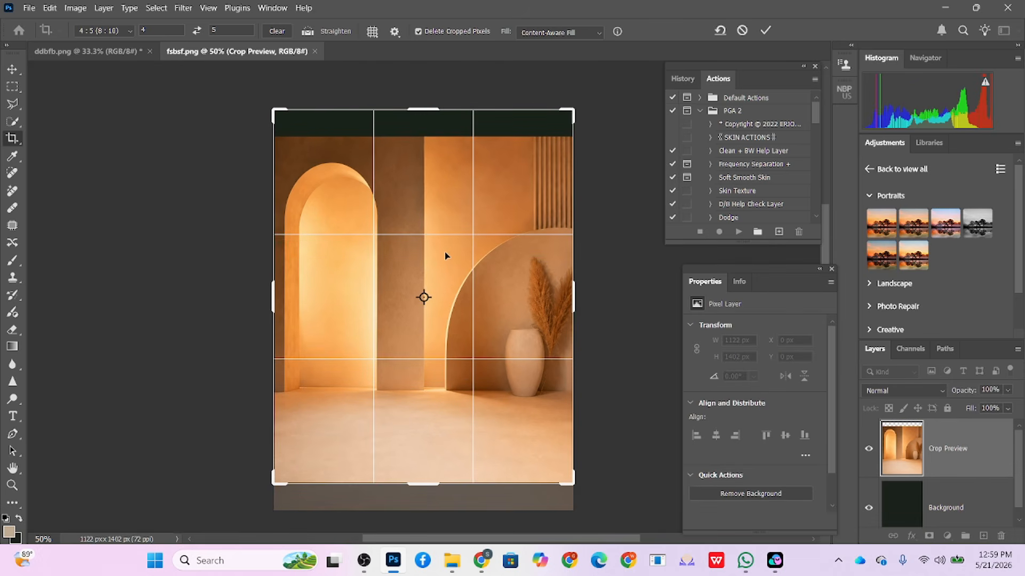
{"action": "left_click", "coordinate": [764, 31]}
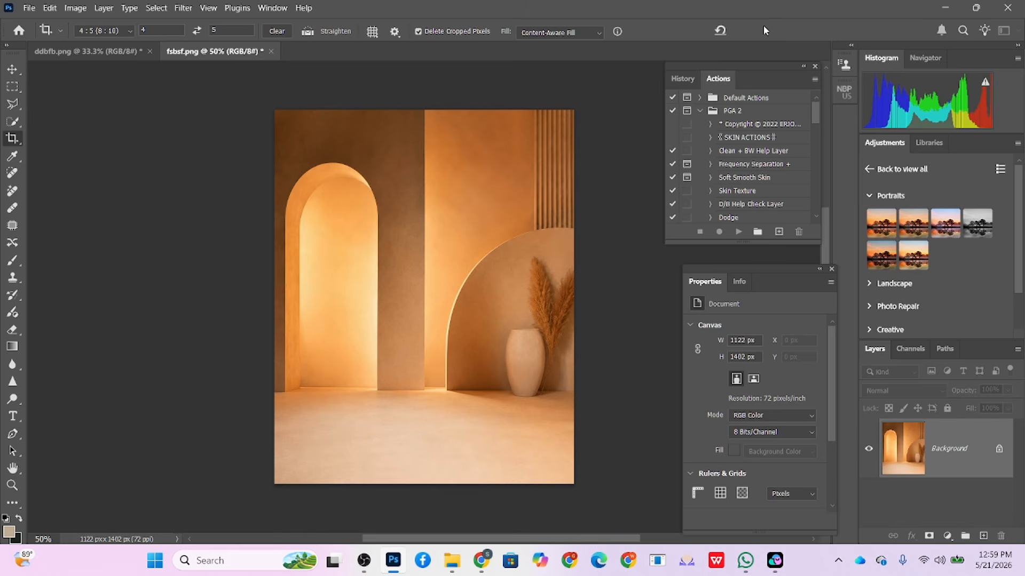
Step: Save the edited backdrop fsbsf.png and the extended portrait ddbfb.png
{"action": "key", "text": "ctrl+s"}
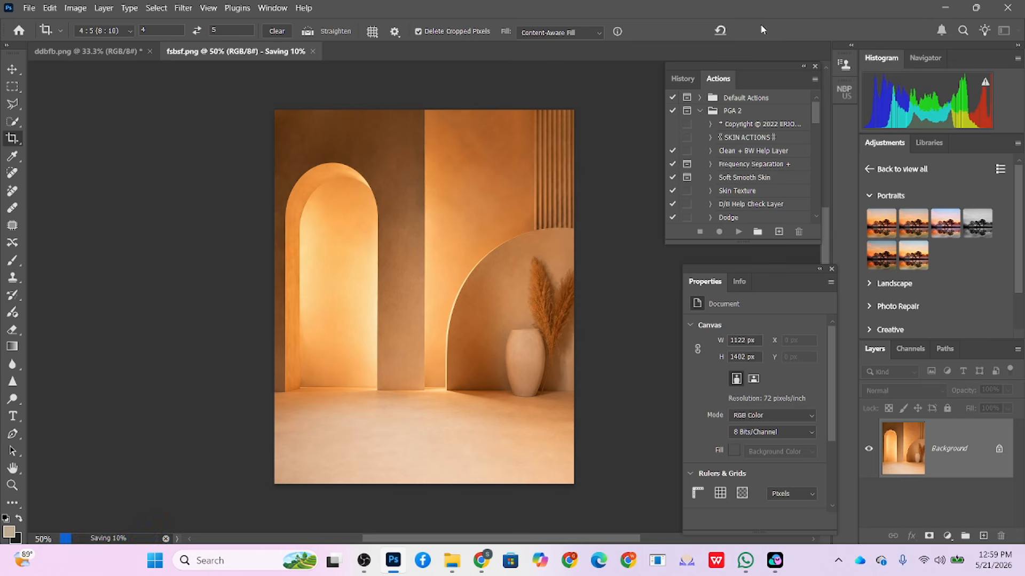
{"action": "left_click", "coordinate": [95, 55]}
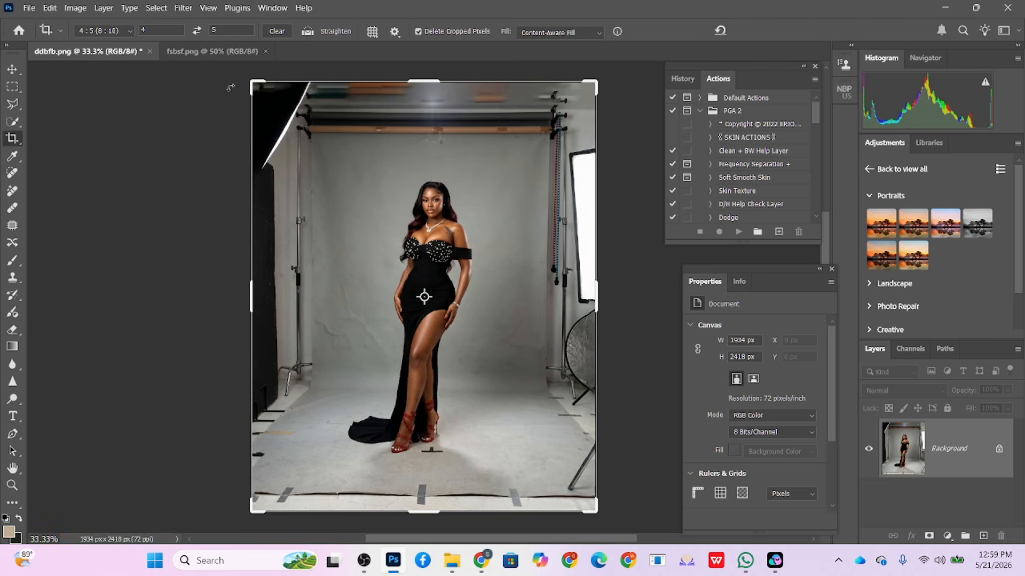
{"action": "key", "text": "ctrl+s"}
Step: Bring up New folder (5) in File Explorer, and start a new ChatGPT chat in Chrome
{"action": "left_click", "coordinate": [452, 560]}
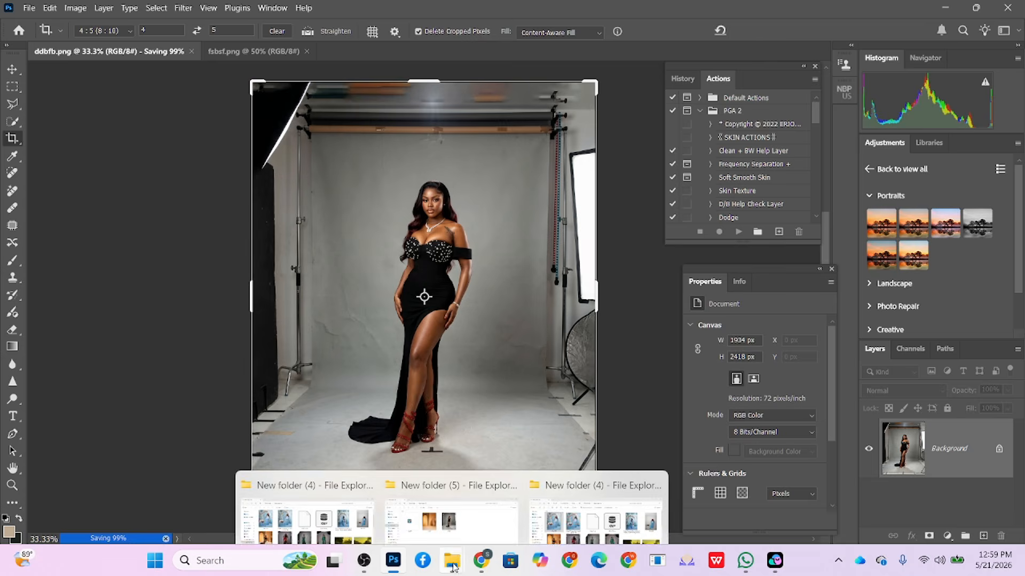
{"action": "left_click", "coordinate": [452, 480]}
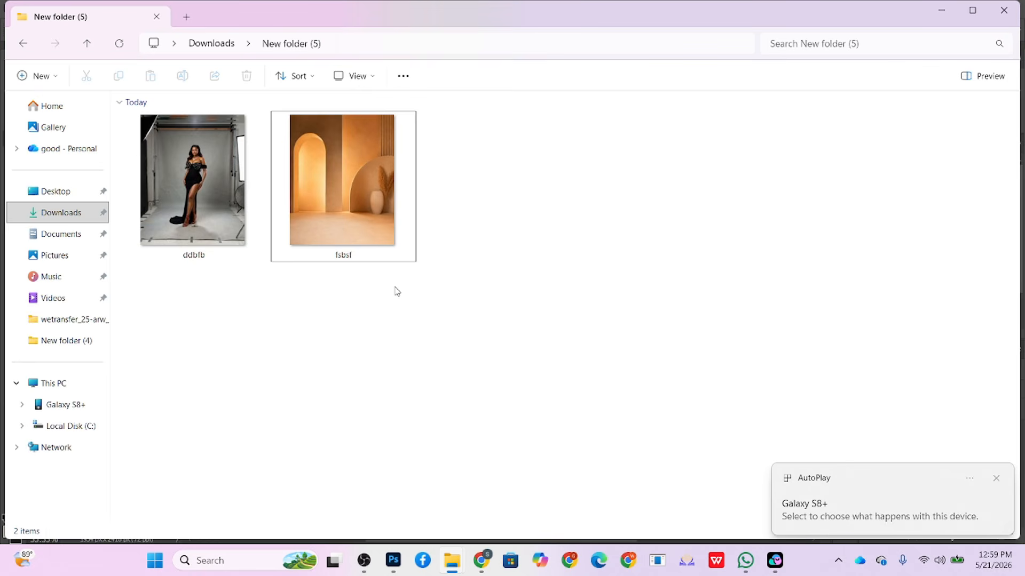
{"action": "left_click", "coordinate": [481, 561]}
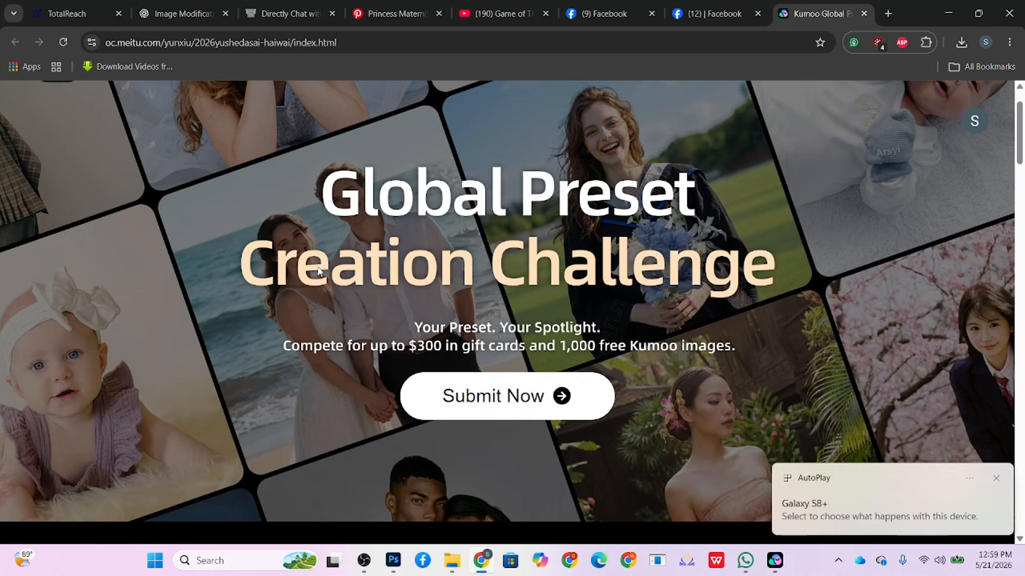
{"action": "left_click", "coordinate": [187, 13]}
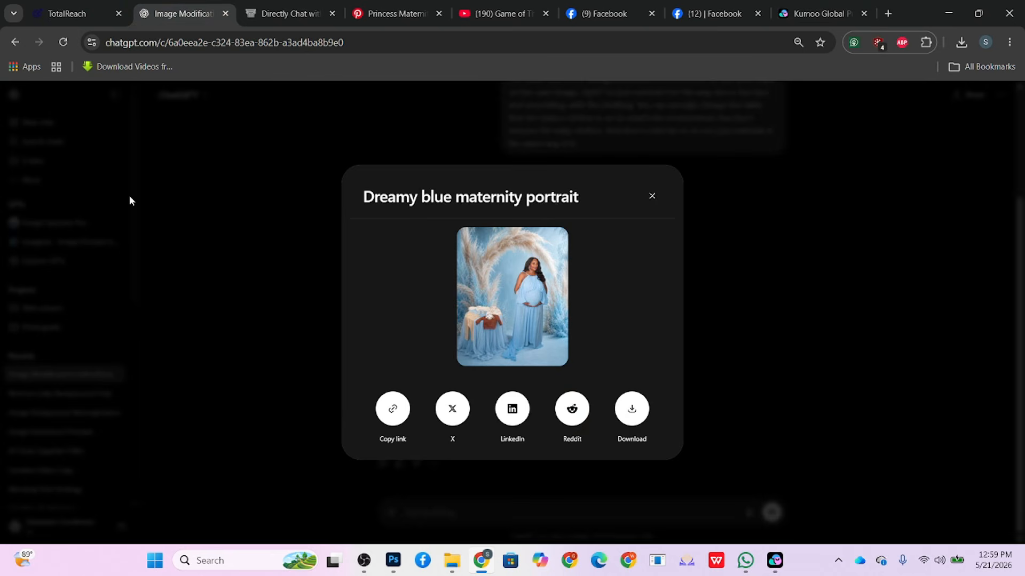
{"action": "left_click", "coordinate": [652, 196]}
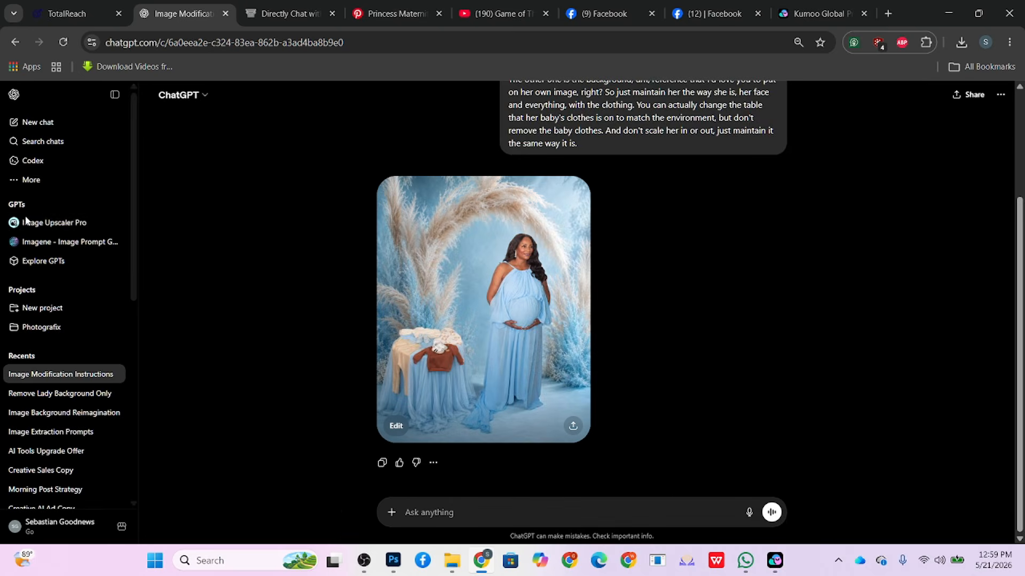
{"action": "left_click", "coordinate": [39, 121]}
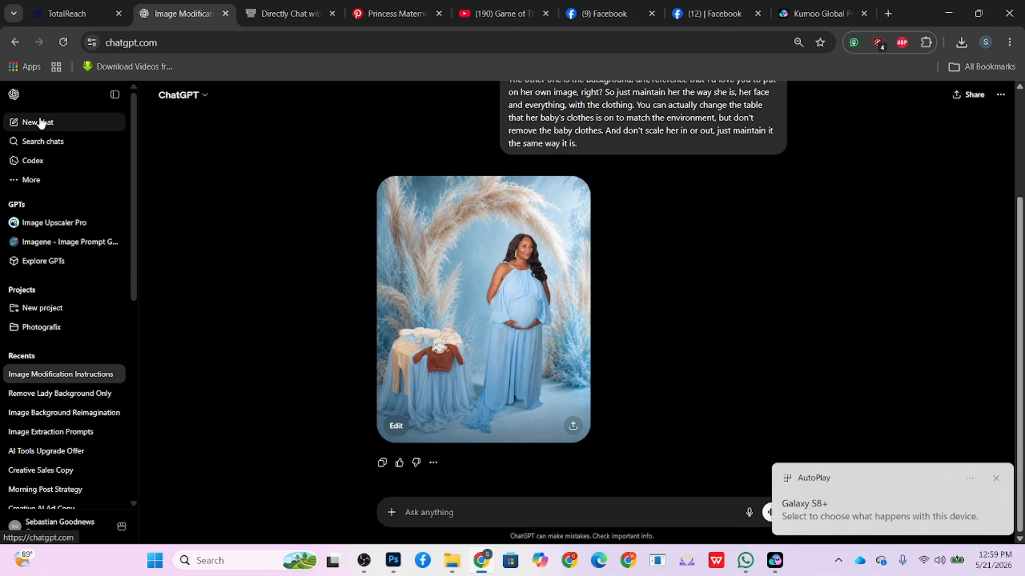
Step: Attach the fsbsf backdrop and the ddbfb portrait from New folder (5) to the new chat's message
{"action": "left_click", "coordinate": [494, 331]}
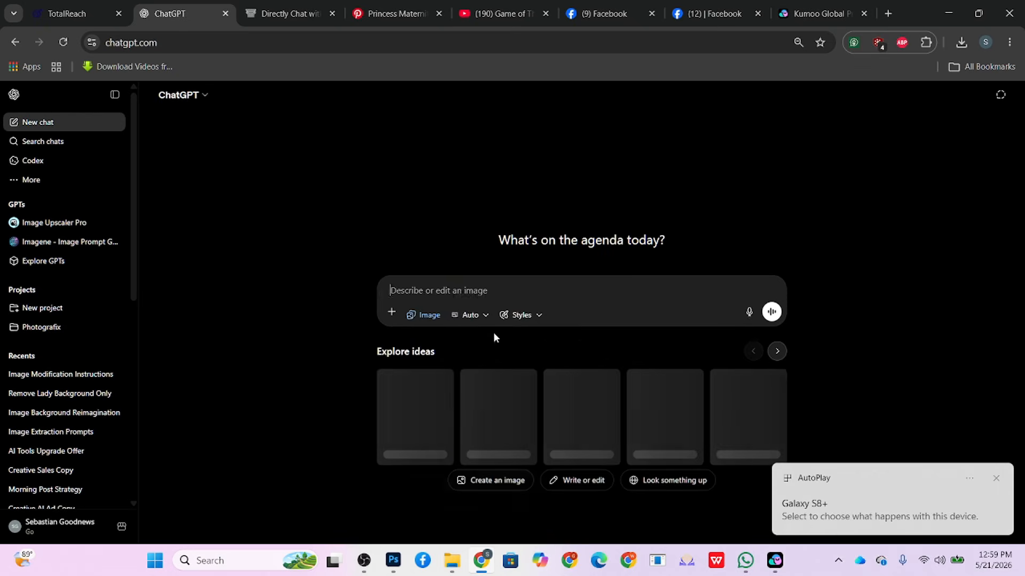
{"action": "left_click", "coordinate": [946, 12]}
{"action": "left_click_drag", "start_coordinate": [181, 297], "coordinate": [495, 365]}
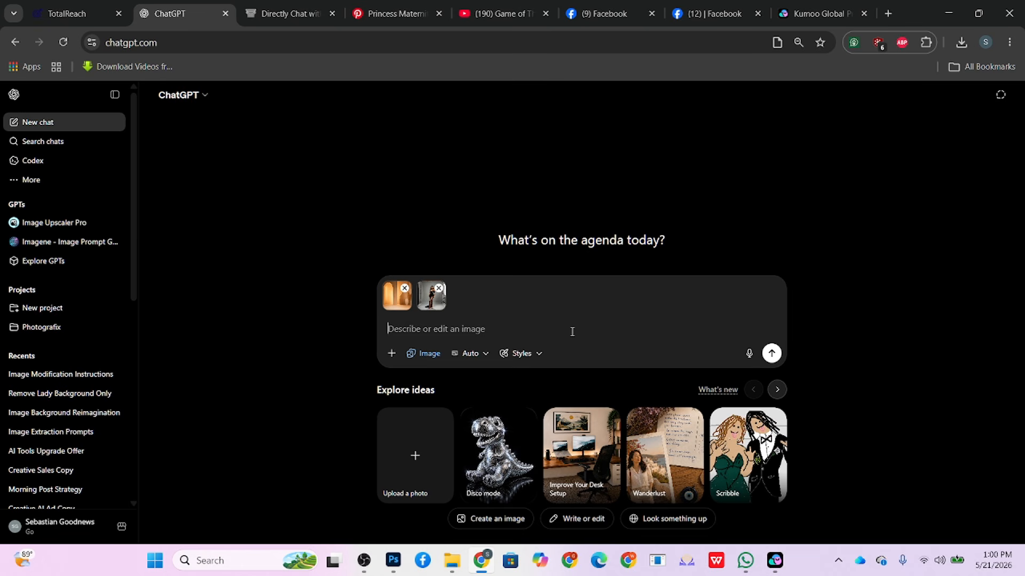
Step: Dictate and send a prompt to place the woman on the golden background with matching colors and lighting, a skin tone gradient and dodge glow
{"action": "left_click", "coordinate": [748, 354]}
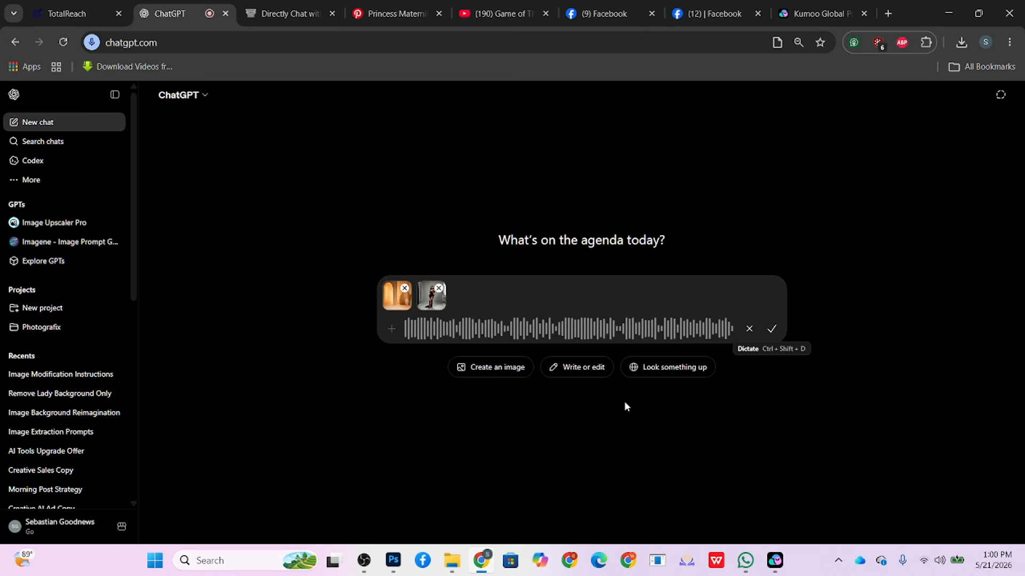
{"action": "key", "text": "ctrl+shift+d"}
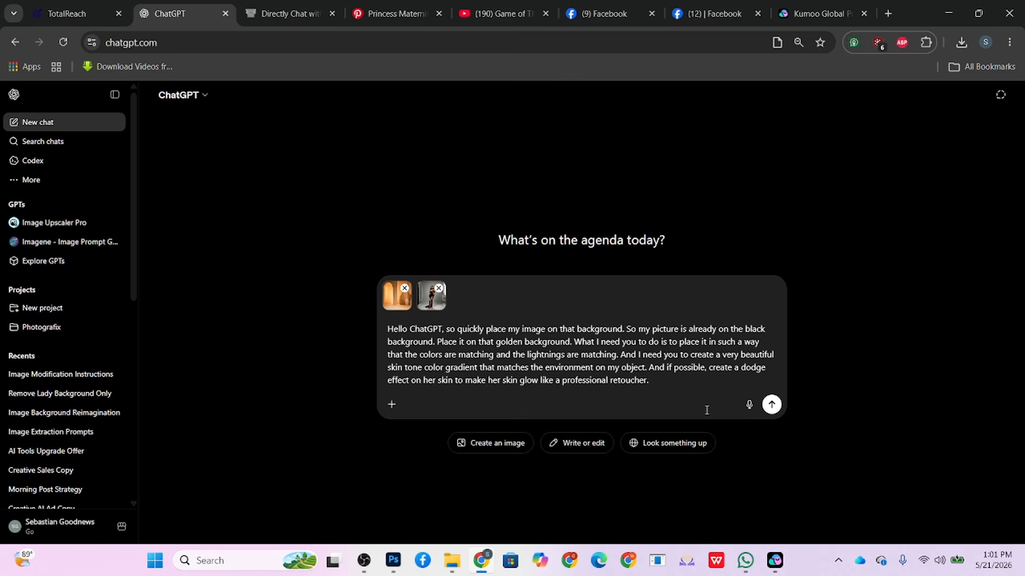
{"action": "left_click", "coordinate": [772, 404]}
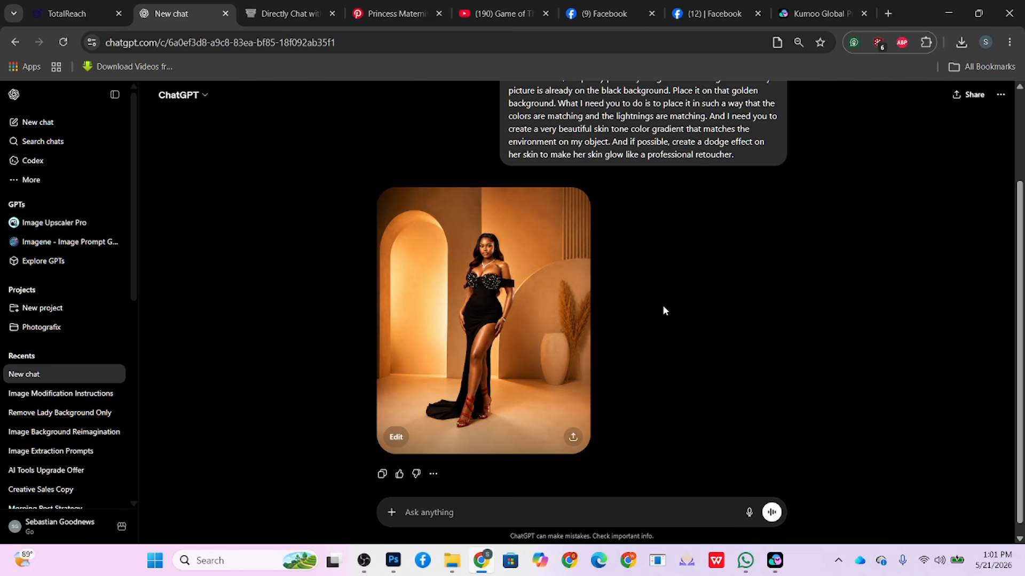
Step: Compare the generated image at full size with the original studio portrait in the chat
{"action": "left_click", "coordinate": [552, 356]}
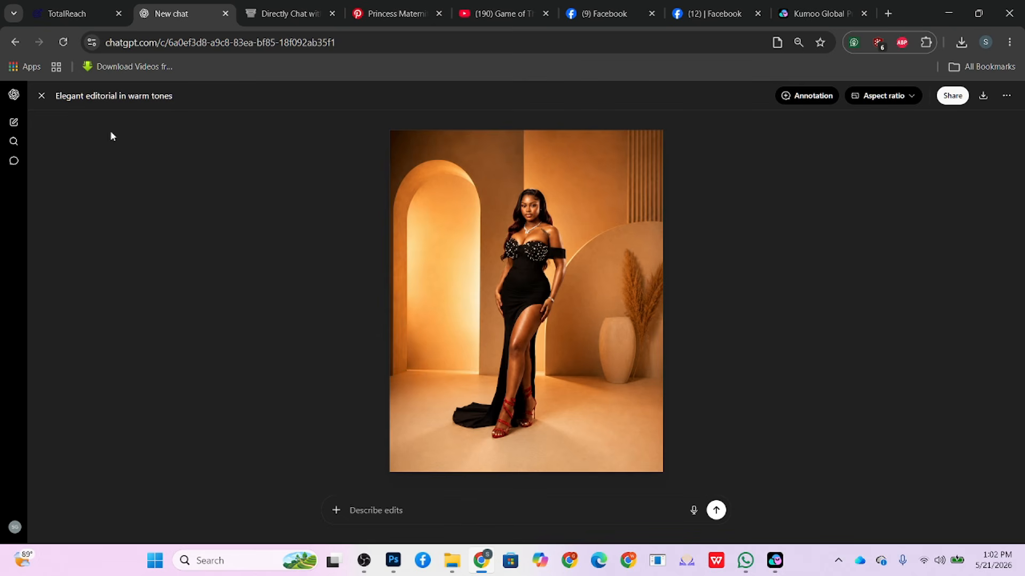
{"action": "left_click", "coordinate": [41, 95]}
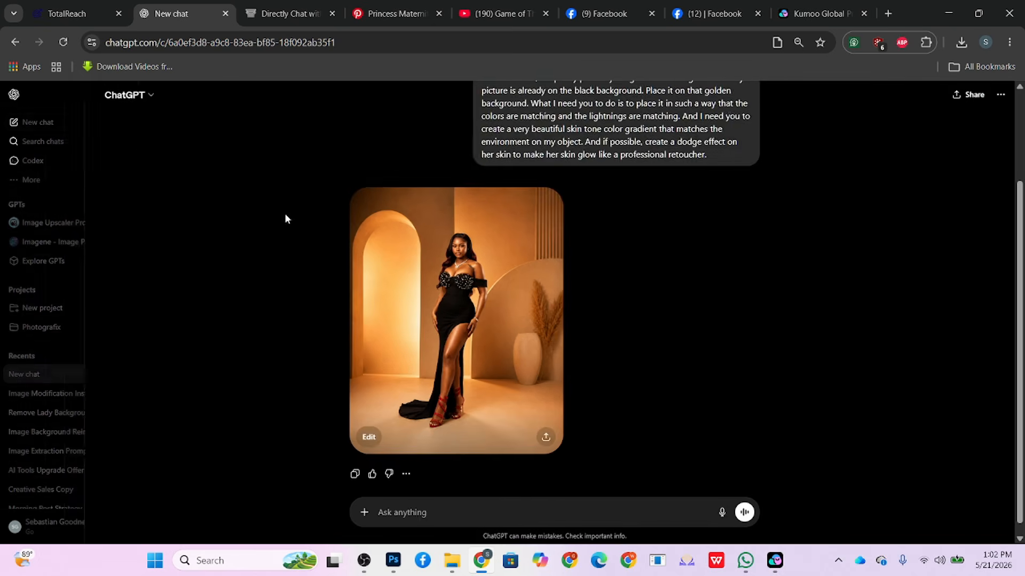
{"action": "left_click", "coordinate": [761, 172]}
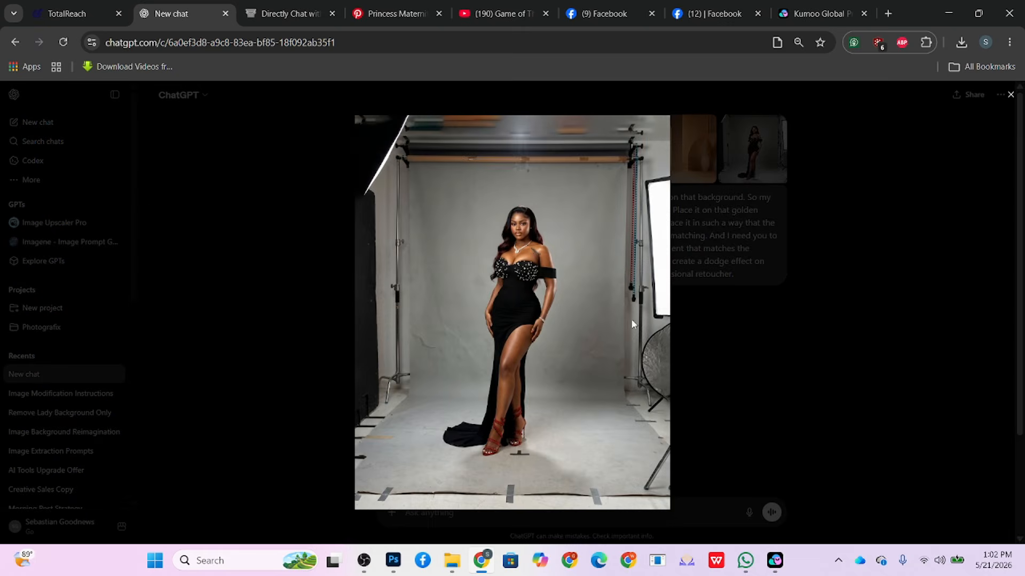
{"action": "left_click", "coordinate": [135, 211]}
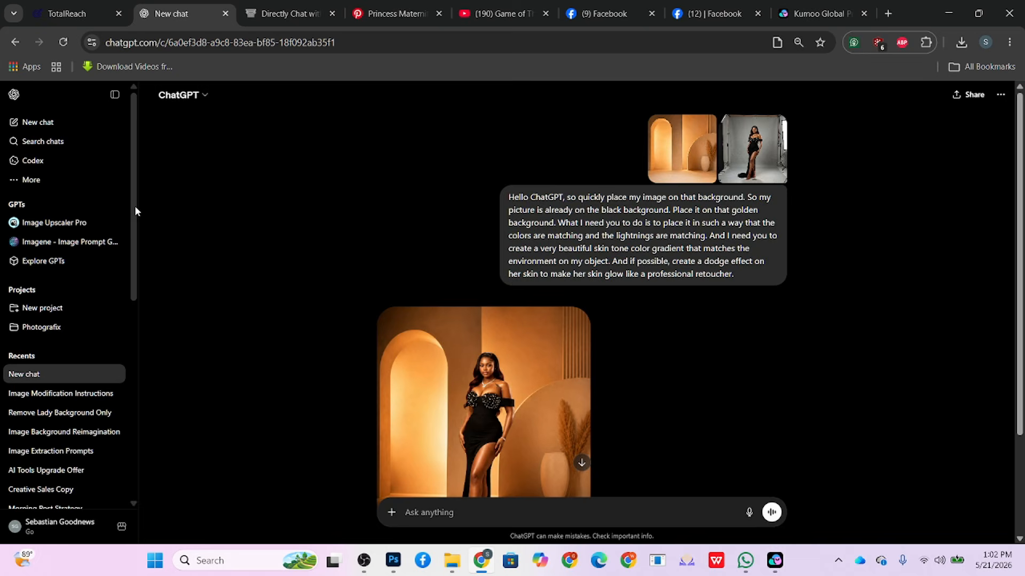
{"action": "left_click", "coordinate": [494, 364]}
{"action": "left_click", "coordinate": [41, 96]}
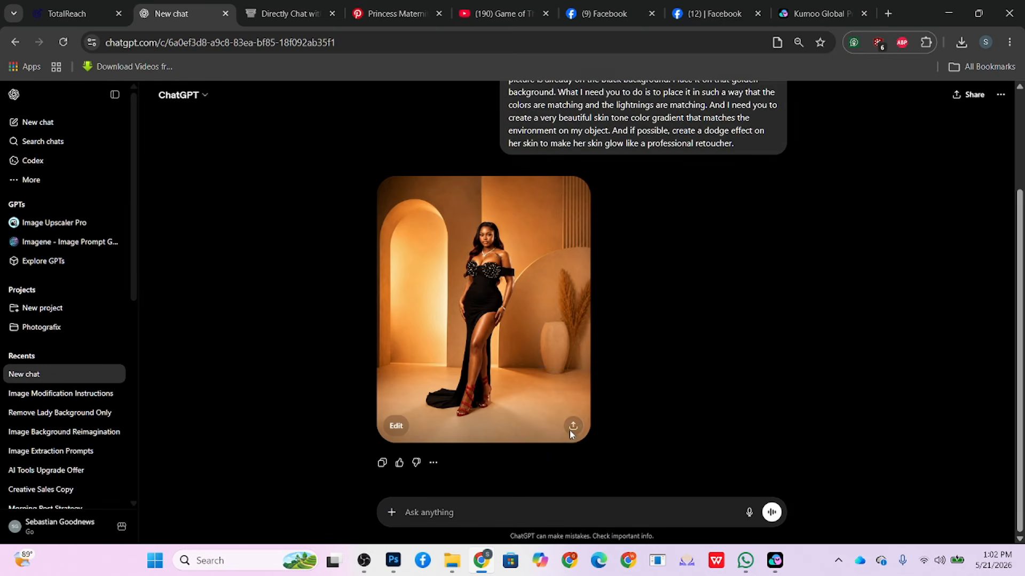
Step: Download the generated image as a PNG into New folder (5) within Downloads
{"action": "left_click", "coordinate": [570, 430]}
{"action": "left_click", "coordinate": [637, 416]}
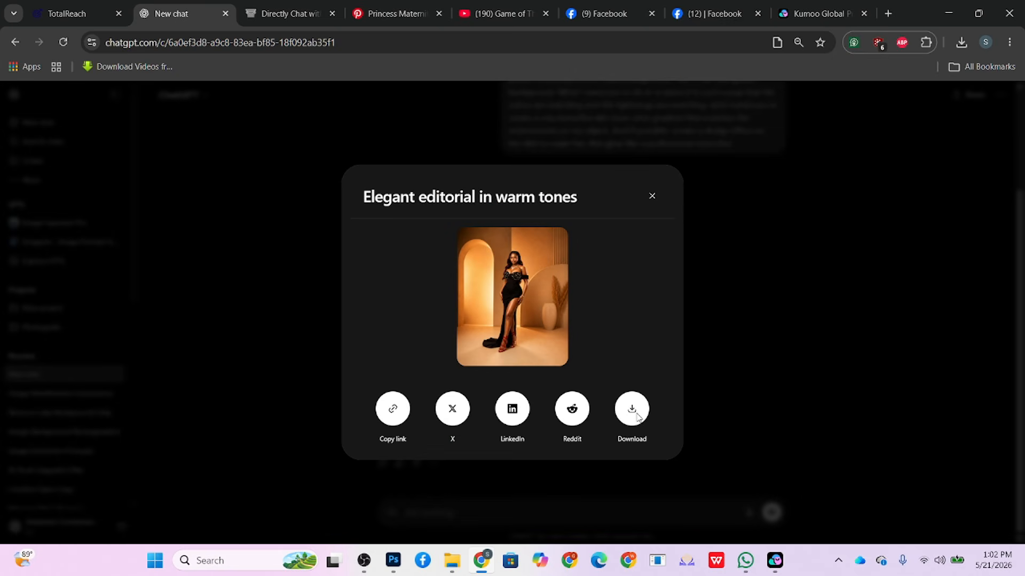
{"action": "left_click", "coordinate": [61, 197]}
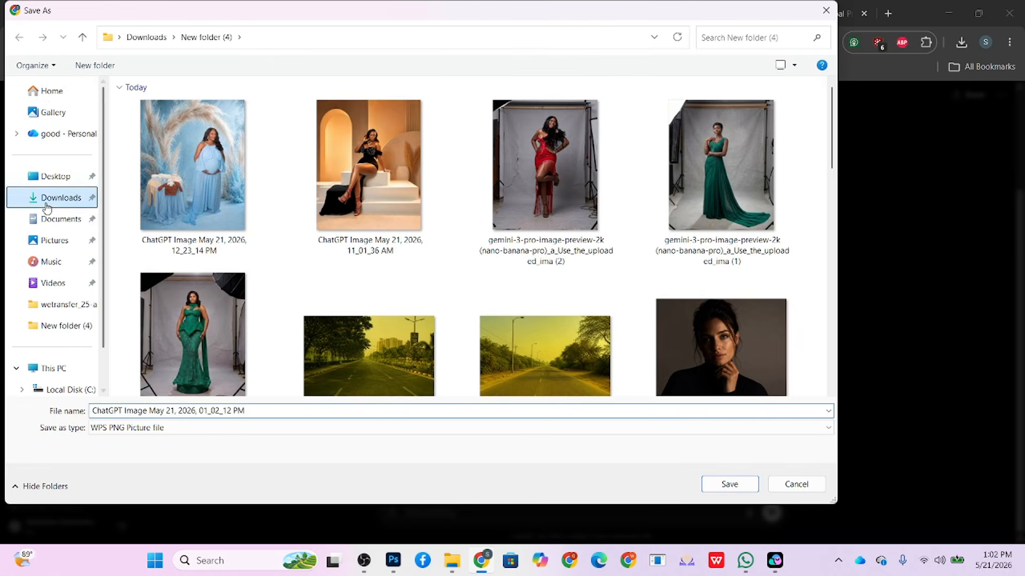
{"action": "double_click", "coordinate": [217, 183]}
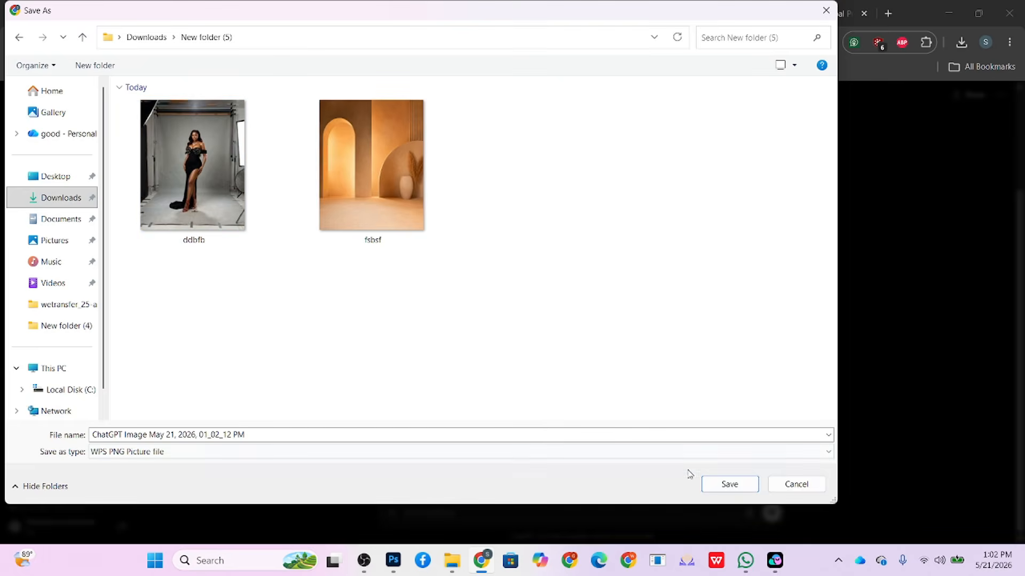
{"action": "left_click", "coordinate": [714, 484]}
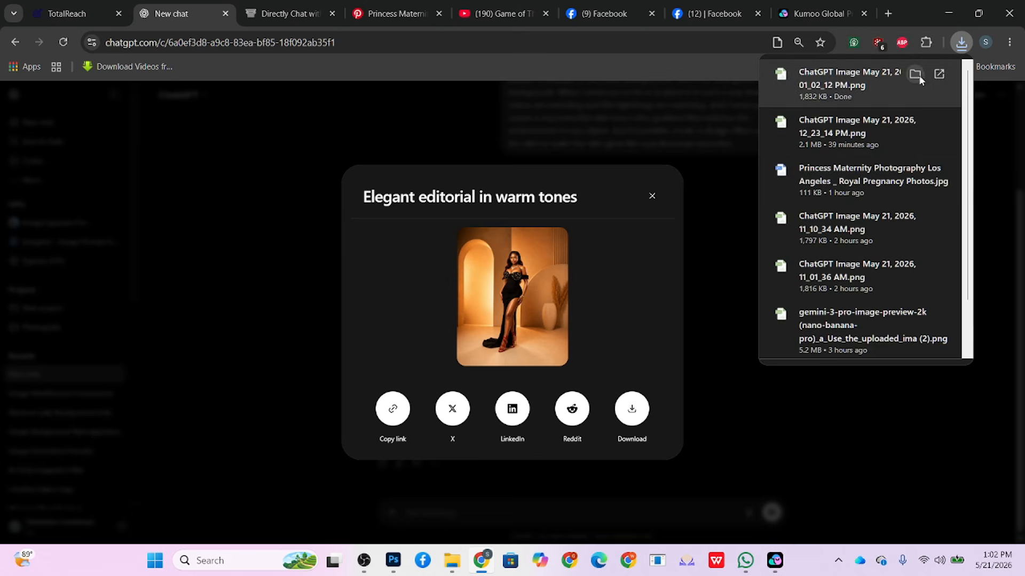
Step: Inspect the downloaded image's face and skin detail in the image viewer, and switch back to Photoshop
{"action": "left_click", "coordinate": [914, 74]}
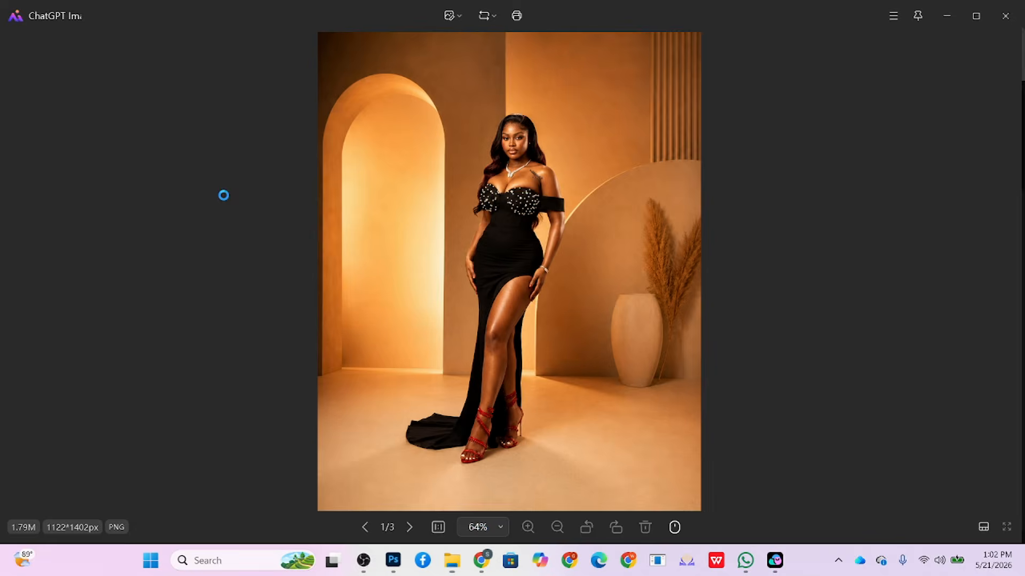
{"action": "scroll", "coordinate": [600, 271], "scroll_direction": "up", "scroll_amount": 5}
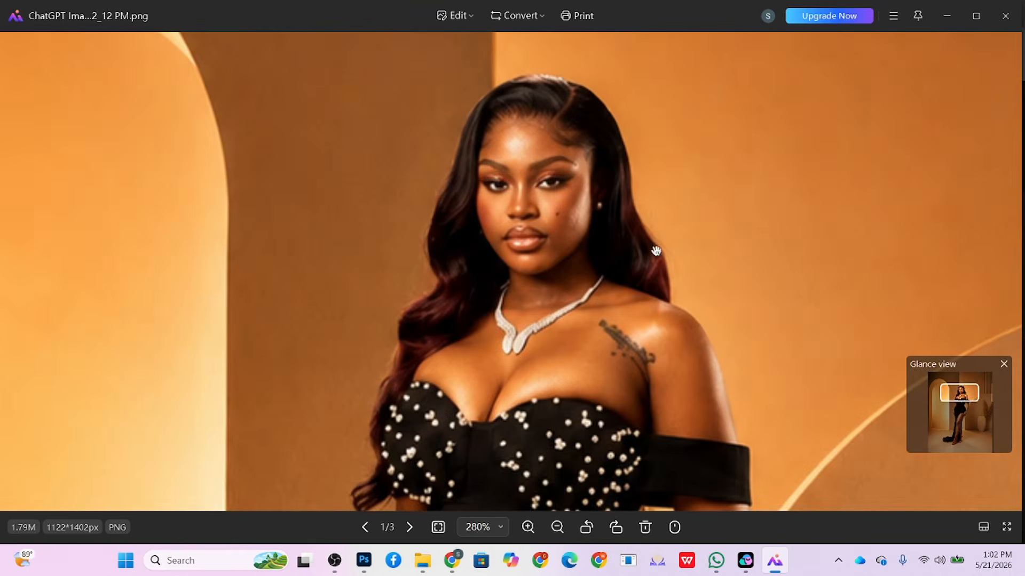
{"action": "scroll", "coordinate": [688, 230], "scroll_direction": "down", "scroll_amount": 5}
{"action": "left_click", "coordinate": [1005, 15]}
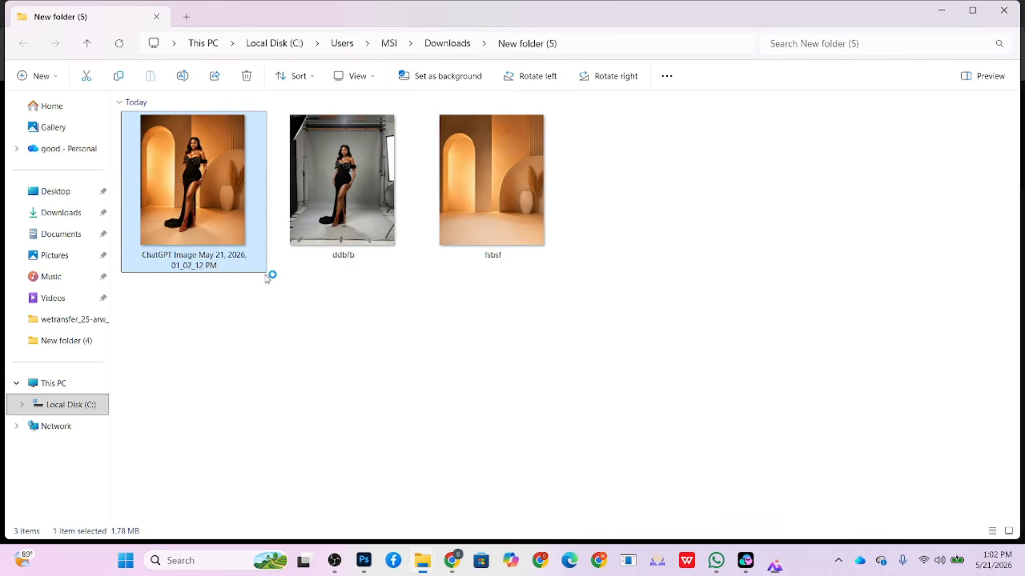
{"action": "left_click", "coordinate": [393, 561]}
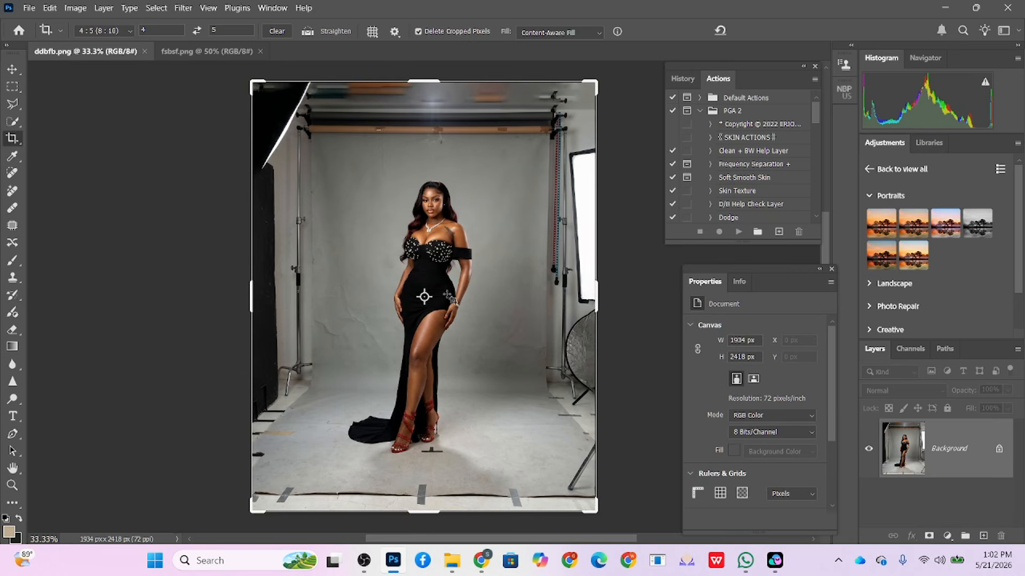
Step: Place the ChatGPT image from New folder (5) into the ddbfb.png document as a full-canvas layer above the original portrait
{"action": "left_click", "coordinate": [945, 8]}
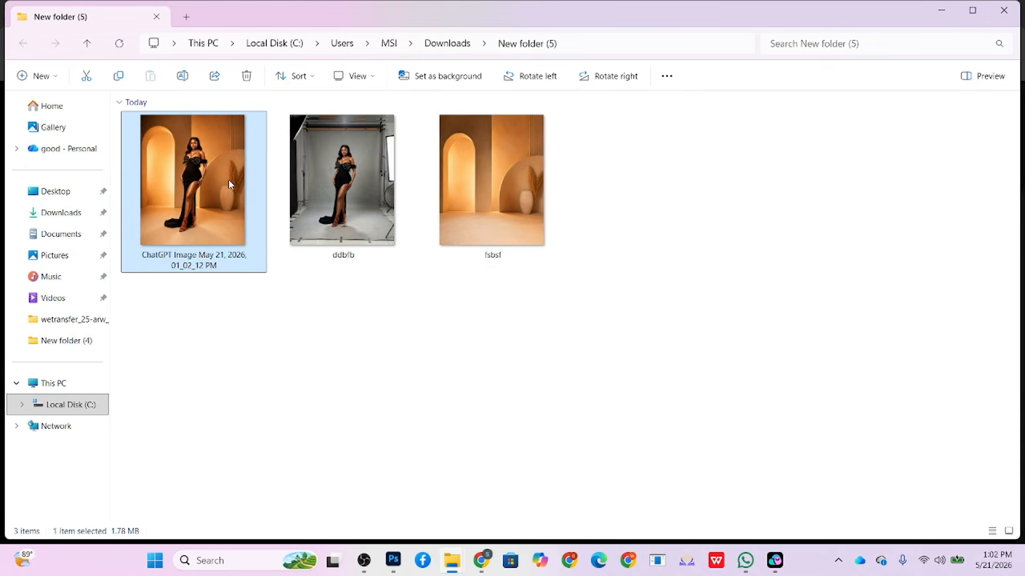
{"action": "left_click_drag", "start_coordinate": [229, 180], "coordinate": [409, 470]}
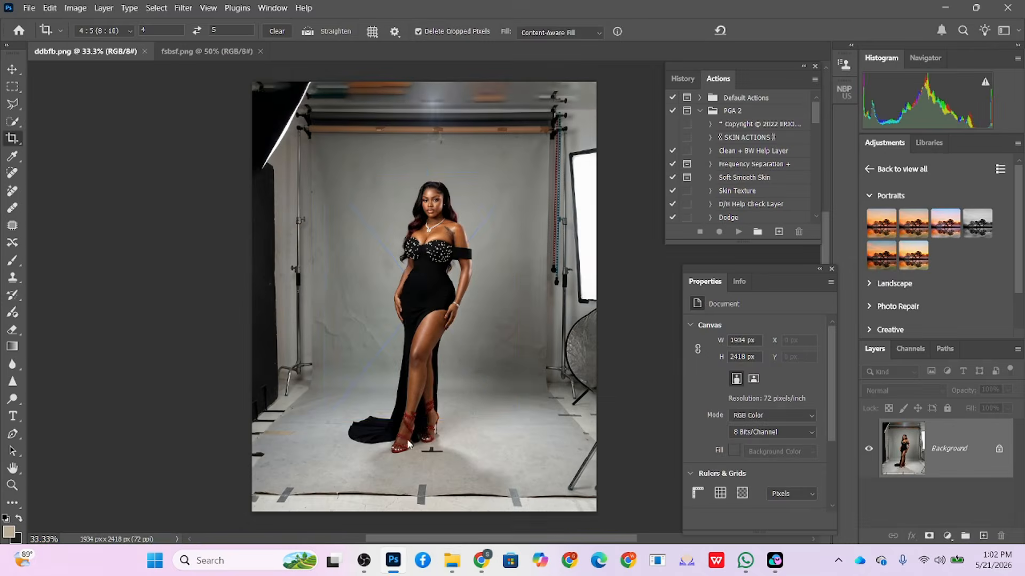
{"action": "left_click_drag", "start_coordinate": [523, 297], "coordinate": [598, 319]}
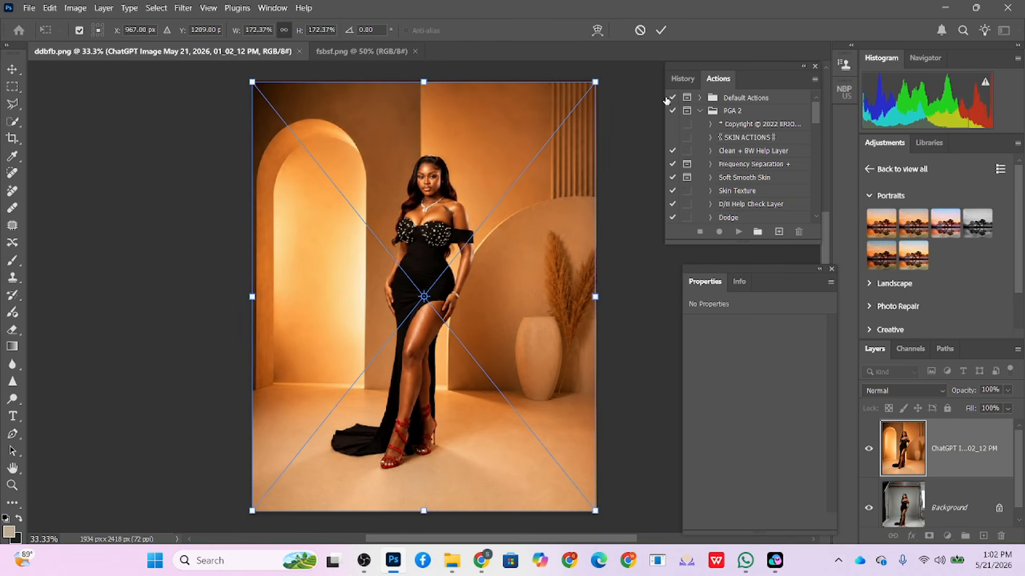
{"action": "left_click", "coordinate": [660, 30]}
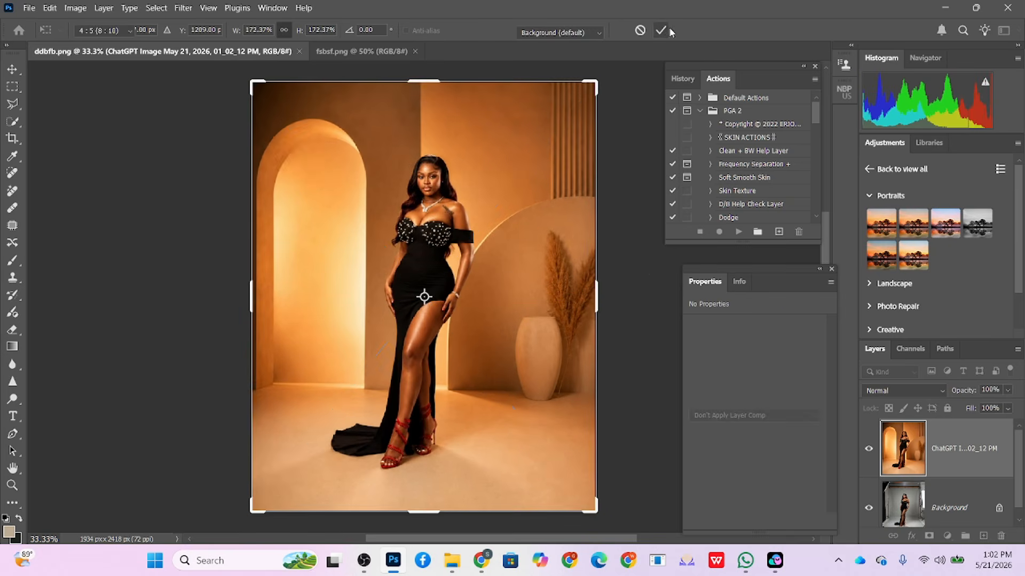
Step: Set the placed layer's blend mode to Difference and scale it down to about 160.4% to match the original woman's size
{"action": "left_click", "coordinate": [913, 395]}
{"action": "left_click", "coordinate": [883, 436]}
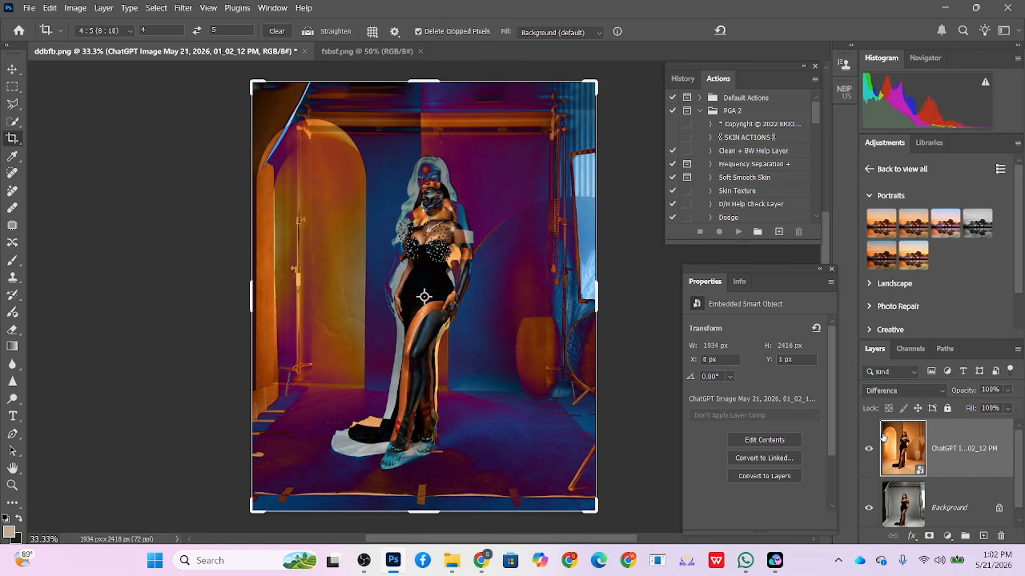
{"action": "key", "text": "v"}
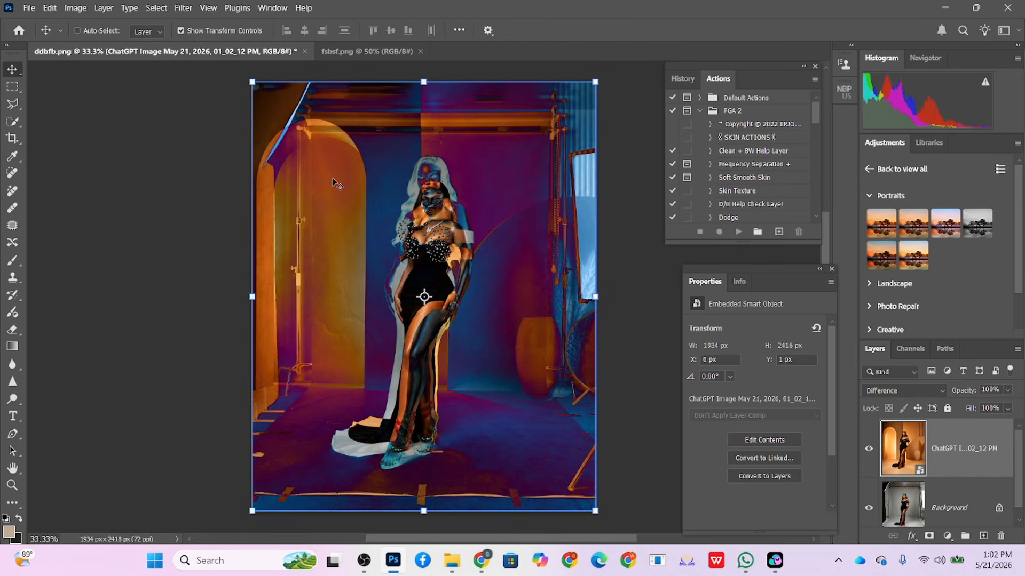
{"action": "left_click_drag", "start_coordinate": [252, 82], "coordinate": [252, 81]}
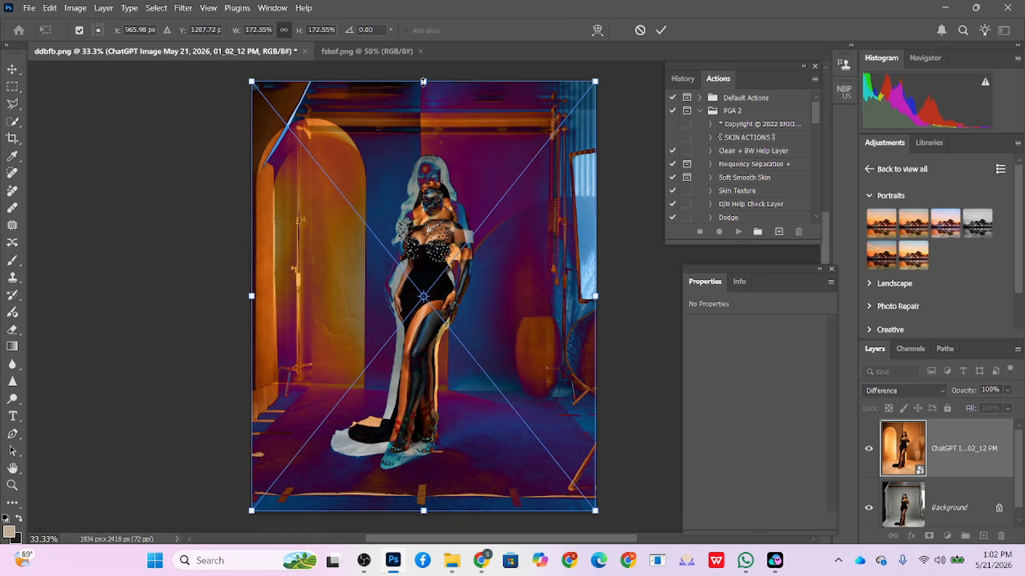
{"action": "left_click_drag", "start_coordinate": [423, 82], "coordinate": [431, 112]}
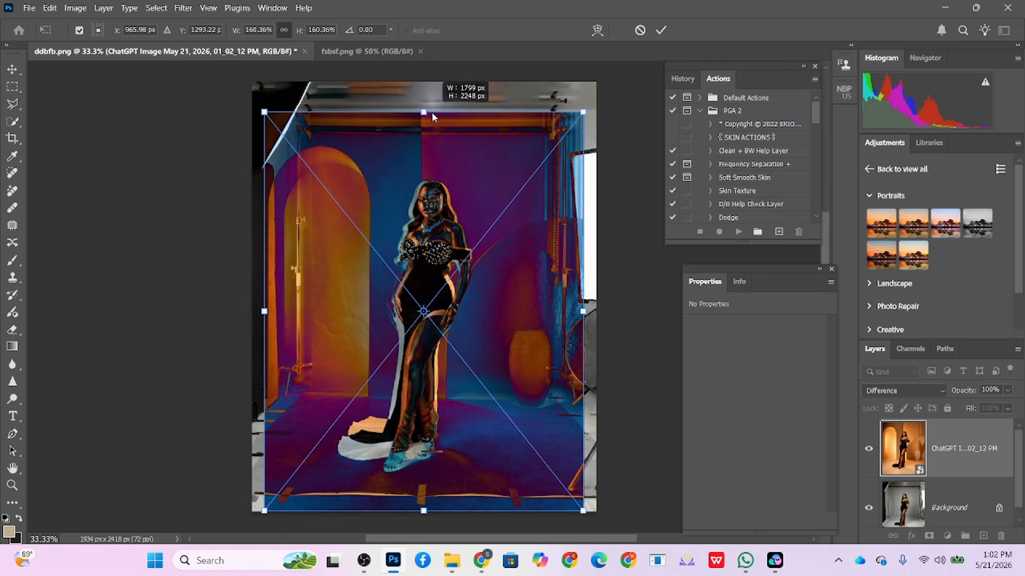
{"action": "left_click_drag", "start_coordinate": [431, 113], "coordinate": [431, 112]}
Step: Nudge the placed image to about X 987 px, Y 1296 px so the two women's faces and bodies overlap
{"action": "key", "text": "Right"}
{"action": "key", "text": "Right"}
{"action": "key", "text": "Right"}
{"action": "key", "text": "Right"}
{"action": "key", "text": "Right"}
{"action": "key", "text": "Right"}
{"action": "key", "text": "Right"}
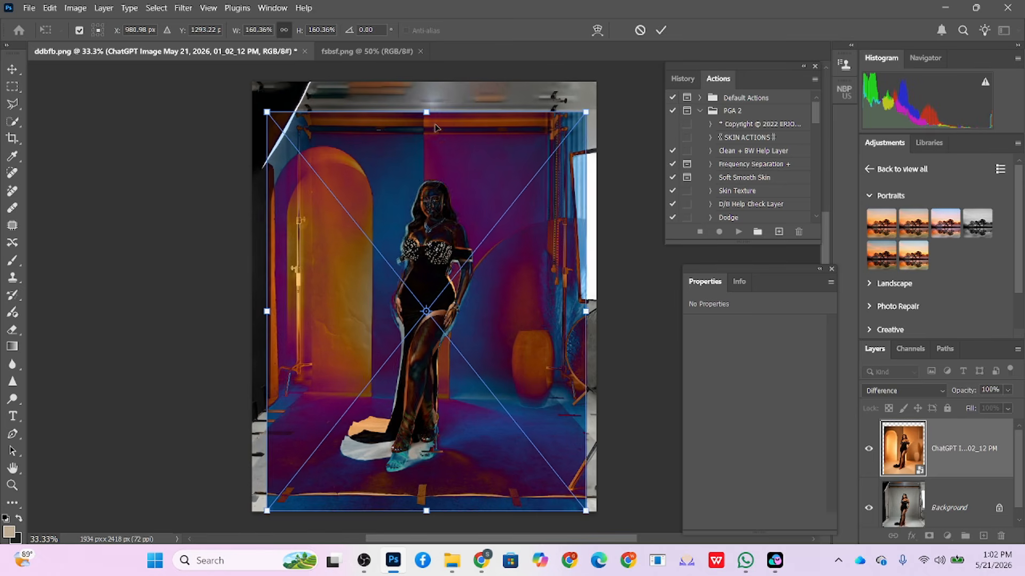
{"action": "key", "text": "Right"}
{"action": "key", "text": "Right"}
{"action": "key", "text": "Right"}
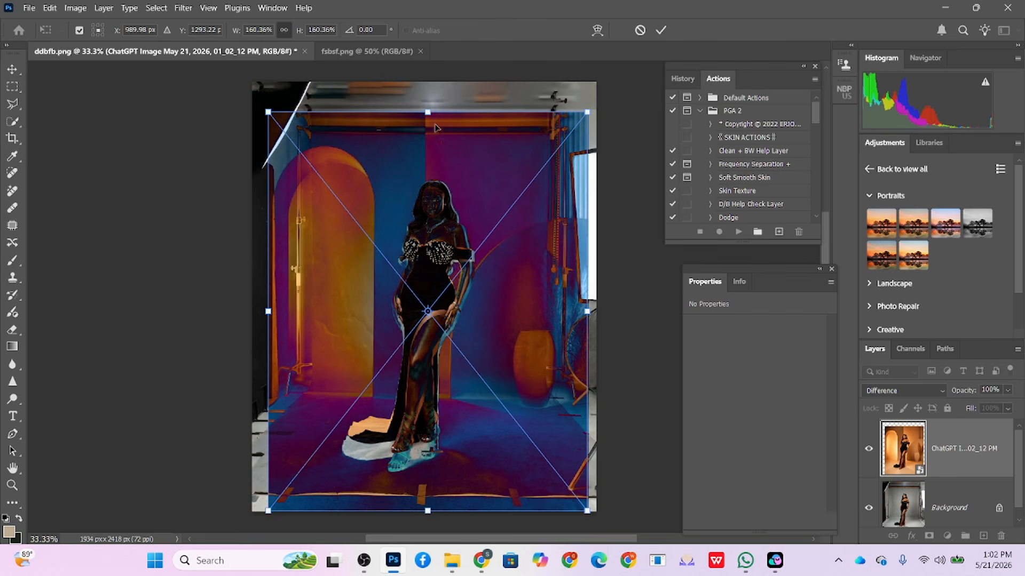
{"action": "key", "text": "Up"}
{"action": "key", "text": "Up"}
{"action": "key", "text": "Up"}
{"action": "key", "text": "Right"}
{"action": "key", "text": "Right"}
{"action": "key", "text": "Right"}
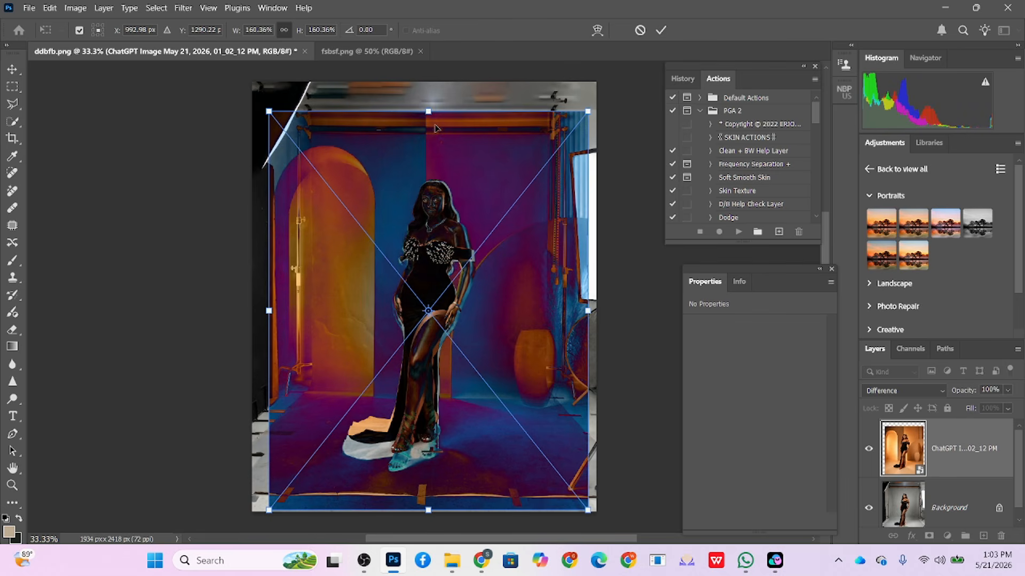
{"action": "key", "text": "Left"}
{"action": "key", "text": "Left"}
{"action": "key", "text": "Left"}
{"action": "key", "text": "Left"}
{"action": "key", "text": "Left"}
{"action": "key", "text": "Left"}
{"action": "key", "text": "Down"}
{"action": "key", "text": "Down"}
{"action": "key", "text": "Down"}
{"action": "key", "text": "Down"}
{"action": "key", "text": "Down"}
{"action": "key", "text": "Down"}
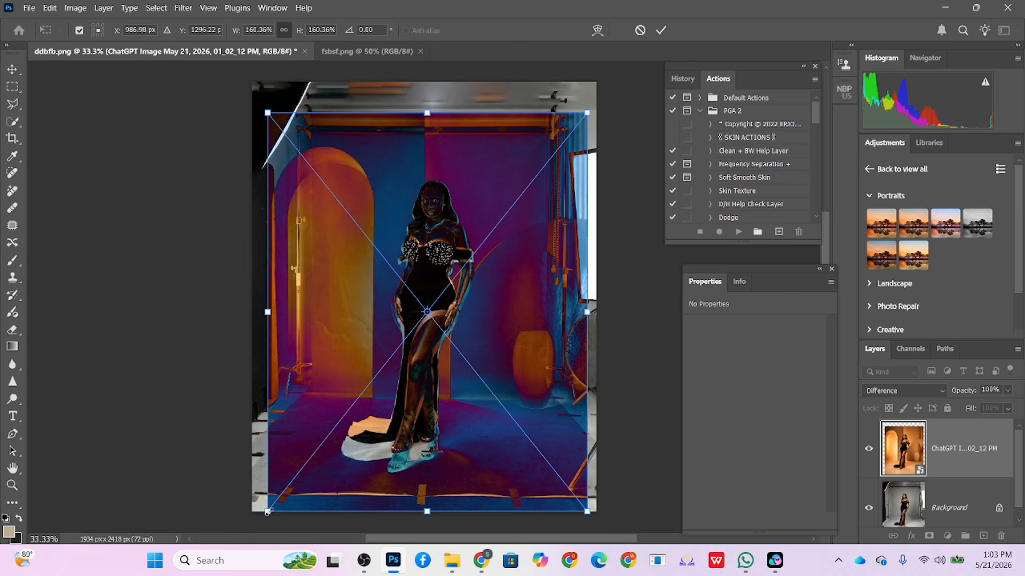
Step: Scale the placed image to about 160.0% and nudge it slightly up and left over the original figure
{"action": "left_click_drag", "start_coordinate": [267, 113], "coordinate": [273, 114]}
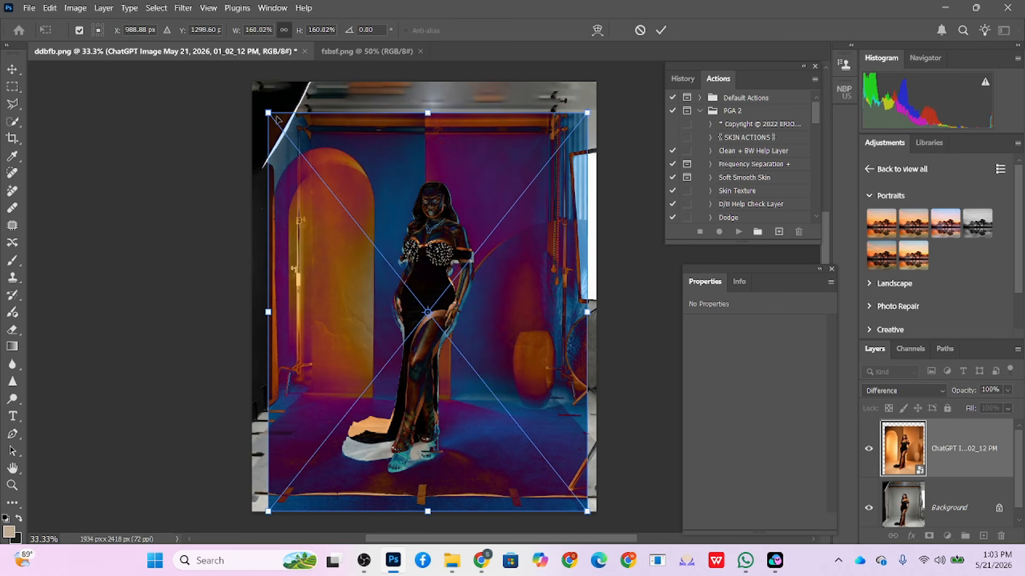
{"action": "key", "text": "Up"}
{"action": "key", "text": "Up"}
{"action": "key", "text": "Up"}
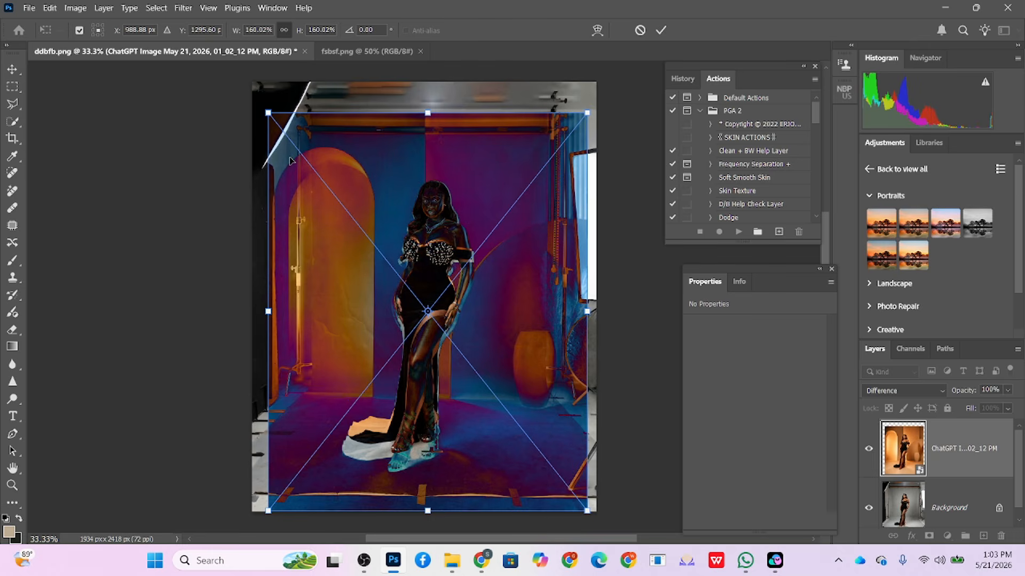
{"action": "key", "text": "Left"}
{"action": "key", "text": "Left"}
{"action": "key", "text": "Left"}
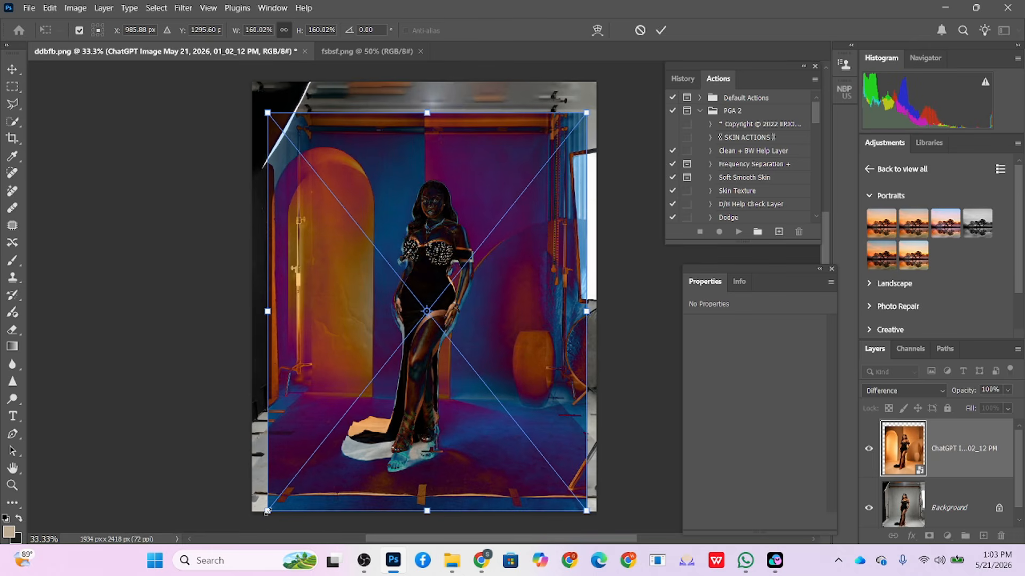
Step: Reduce the placed image to about 159.7% and nudge it sideways to refine the overlap with the original figure
{"action": "left_click_drag", "start_coordinate": [267, 512], "coordinate": [270, 513]}
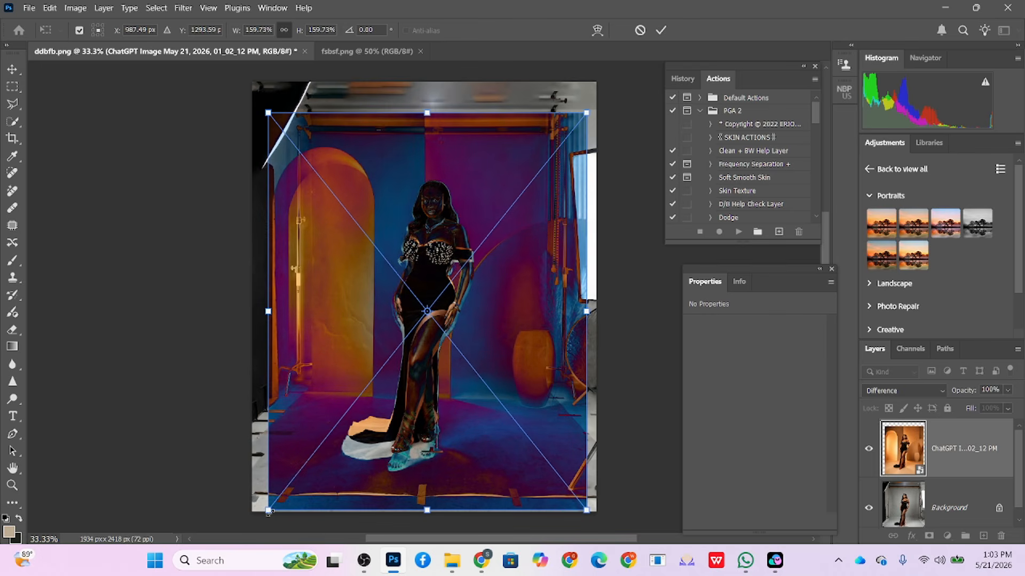
{"action": "key", "text": "Right"}
{"action": "key", "text": "Right"}
{"action": "key", "text": "Right"}
{"action": "key", "text": "Left"}
{"action": "key", "text": "Left"}
{"action": "key", "text": "Left"}
{"action": "key", "text": "Left"}
{"action": "key", "text": "Left"}
{"action": "key", "text": "Left"}
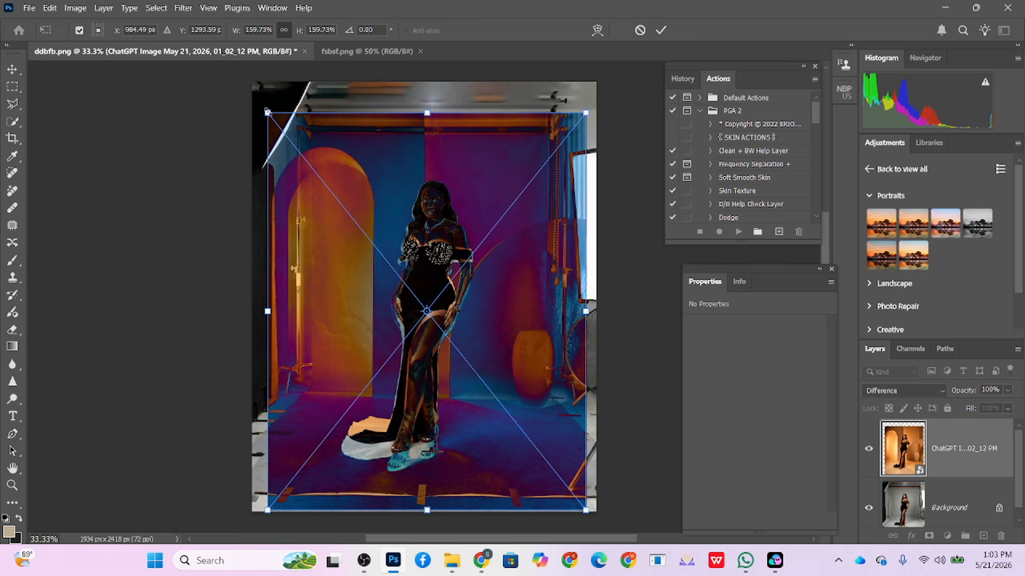
Step: Enlarge the placed image to about 160.0%, shift it right to line up with the original woman, and apply the transform
{"action": "left_click_drag", "start_coordinate": [268, 115], "coordinate": [266, 114]}
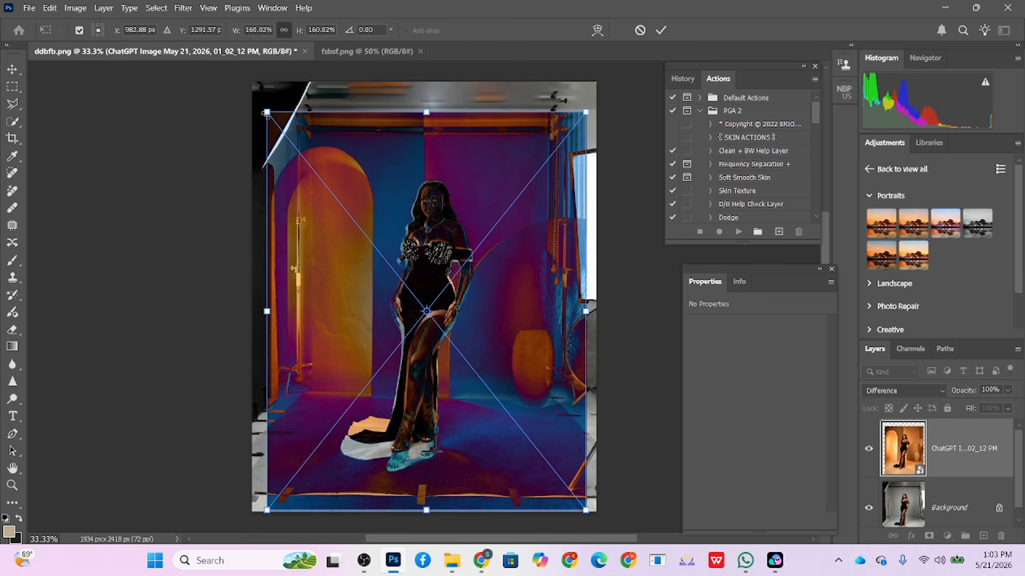
{"action": "key", "text": "Right"}
{"action": "key", "text": "Right"}
{"action": "key", "text": "Right"}
{"action": "key", "text": "Right"}
{"action": "key", "text": "Right"}
{"action": "key", "text": "Right"}
{"action": "left_click", "coordinate": [661, 30]}
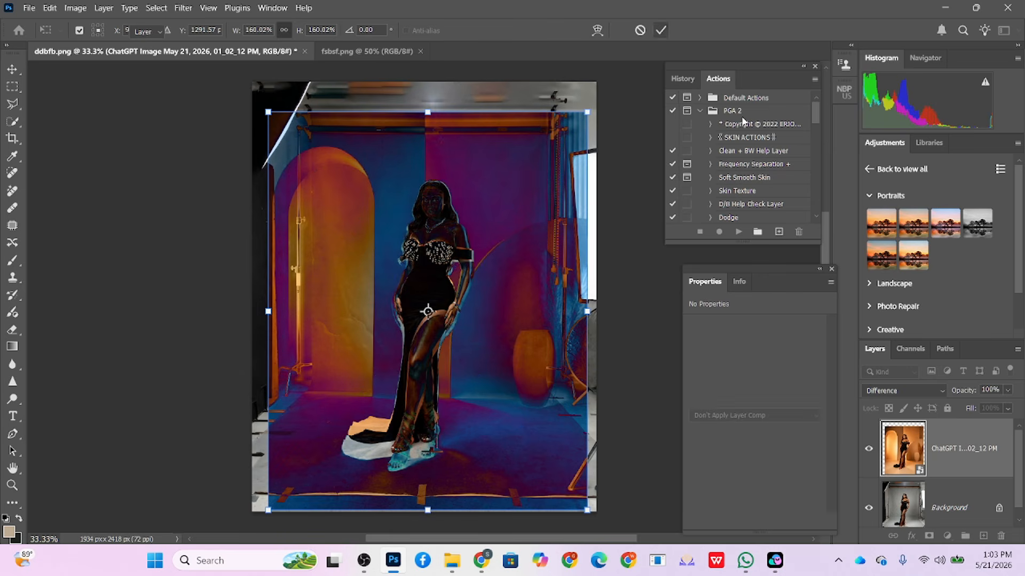
Step: Restore the ChatGPT layer's blend mode to Normal and add a white layer mask to it
{"action": "left_click", "coordinate": [900, 390]}
{"action": "left_click", "coordinate": [902, 170]}
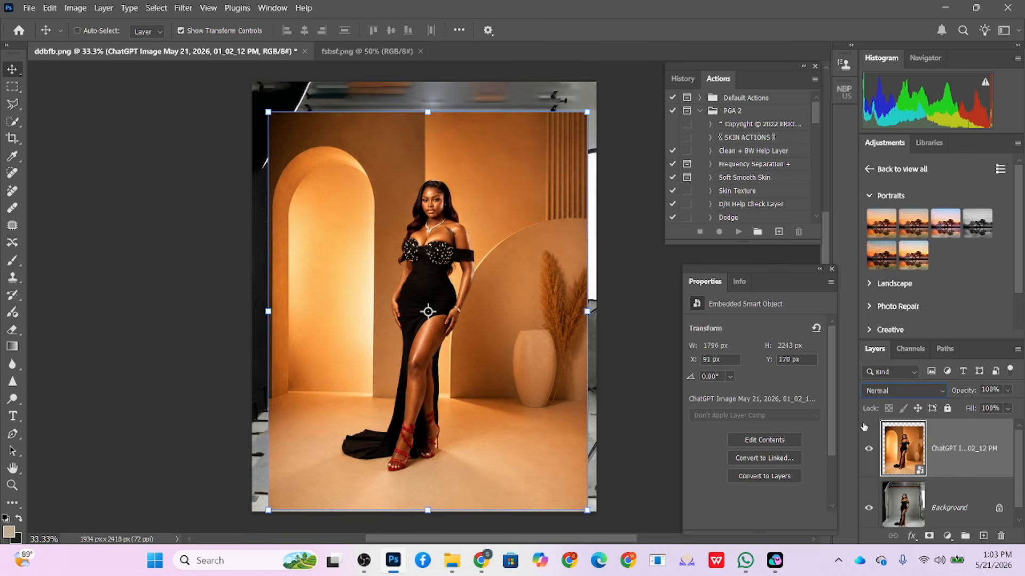
{"action": "left_click", "coordinate": [929, 536]}
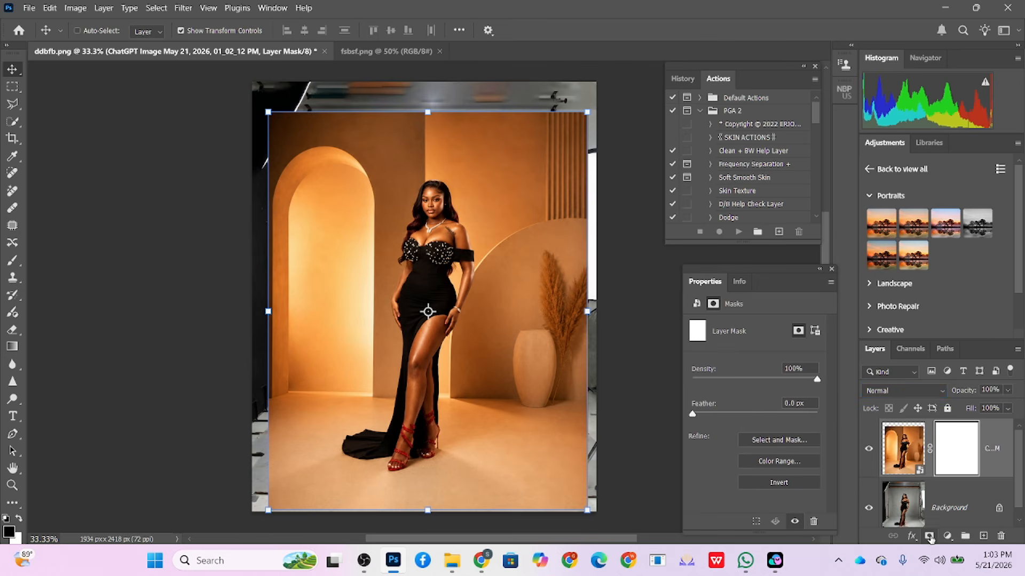
Step: Paint black on the layer mask over the face, hair, neck and tattooed shoulder to reveal the original portrait there
{"action": "key", "text": "b"}
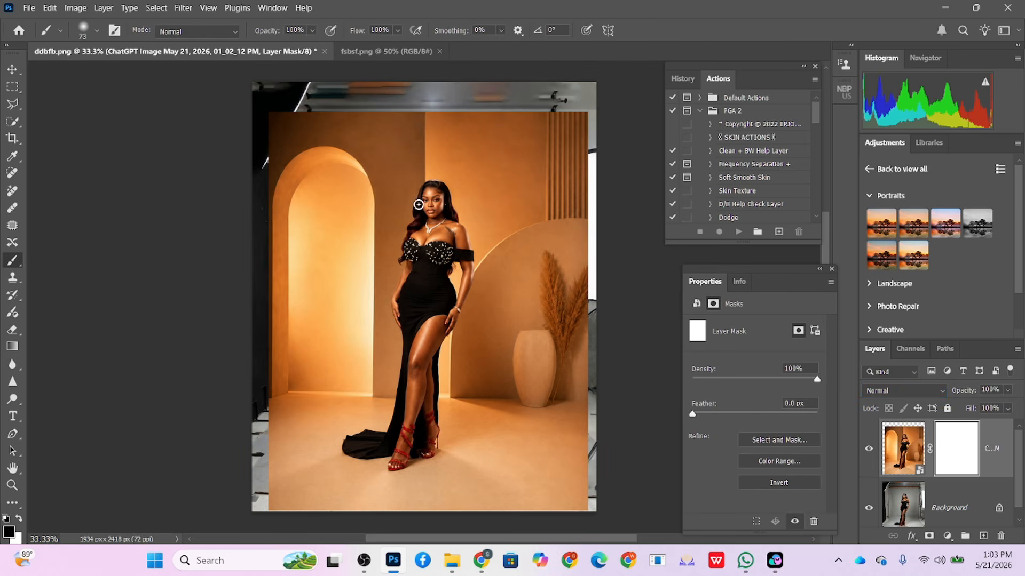
{"action": "scroll", "coordinate": [443, 198], "scroll_direction": "up", "scroll_amount": 5}
{"action": "scroll", "coordinate": [421, 176], "scroll_direction": "up", "scroll_amount": 2}
{"action": "left_click_drag", "start_coordinate": [421, 207], "coordinate": [433, 209]}
{"action": "mouse_move", "coordinate": [438, 212]}
{"action": "left_mouse_down"}
{"action": "mouse_move", "coordinate": [423, 238]}
{"action": "mouse_move", "coordinate": [418, 194]}
{"action": "mouse_move", "coordinate": [421, 224]}
{"action": "left_mouse_up"}
{"action": "mouse_move", "coordinate": [411, 284]}
{"action": "left_mouse_down"}
{"action": "mouse_move", "coordinate": [439, 260]}
{"action": "mouse_move", "coordinate": [478, 307]}
{"action": "mouse_move", "coordinate": [437, 248]}
{"action": "mouse_move", "coordinate": [425, 200]}
{"action": "mouse_move", "coordinate": [424, 273]}
{"action": "left_mouse_up"}
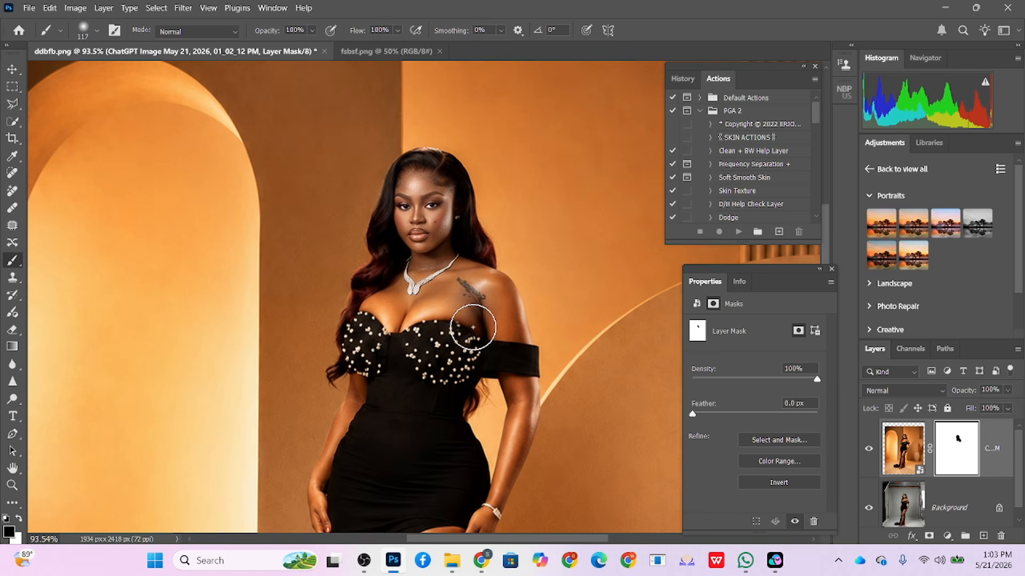
Step: Add a Curves adjustment above the Background layer and raise the RGB midtones from input 140 to output 153
{"action": "scroll", "coordinate": [450, 222], "scroll_direction": "down", "scroll_amount": 3}
{"action": "scroll", "coordinate": [455, 274], "scroll_direction": "down", "scroll_amount": 1}
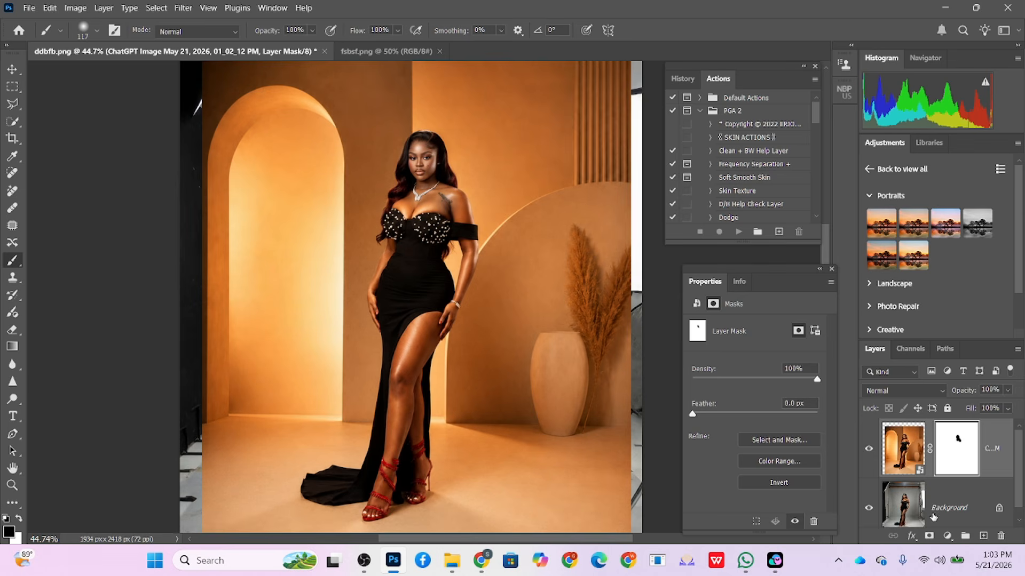
{"action": "left_click", "coordinate": [964, 516]}
{"action": "left_click", "coordinate": [947, 536]}
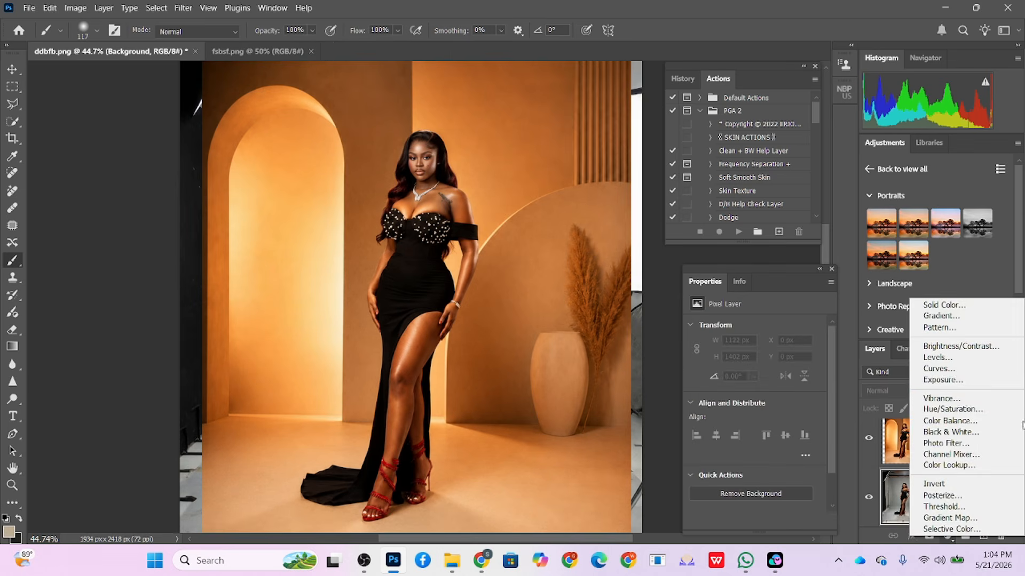
{"action": "left_click", "coordinate": [950, 373]}
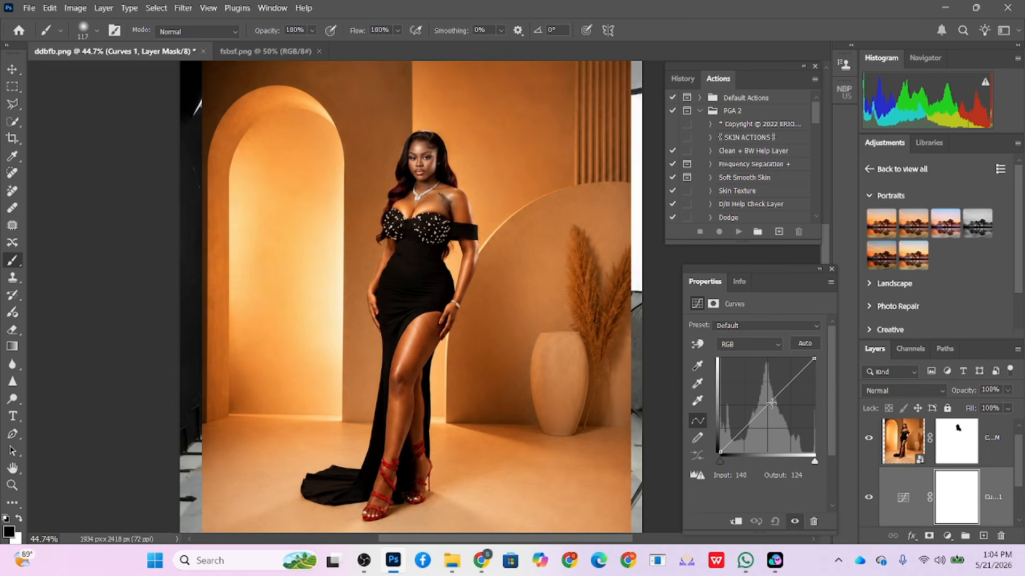
{"action": "left_click_drag", "start_coordinate": [767, 405], "coordinate": [772, 396]}
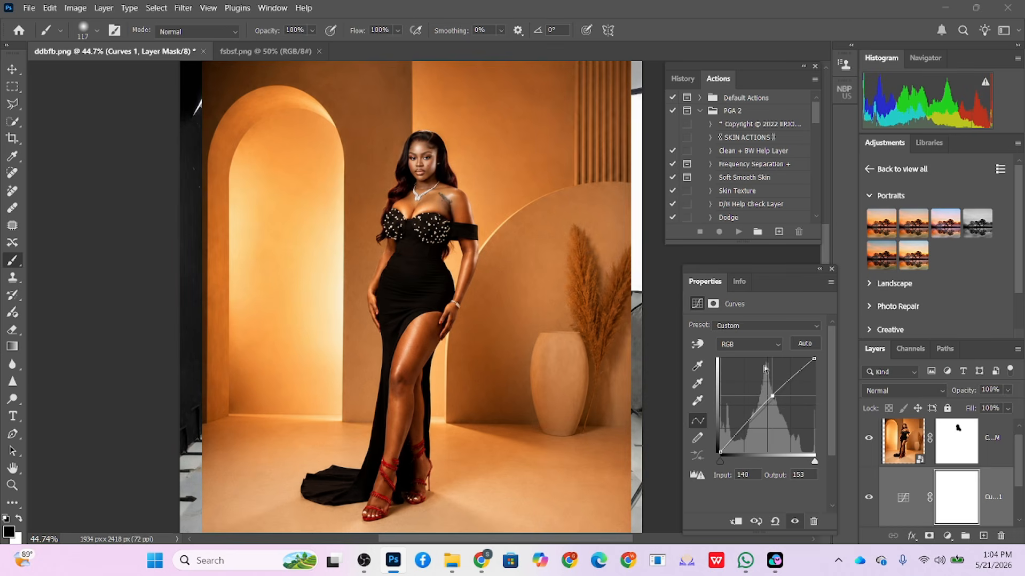
Step: Raise the Red curve to output 138 at input 126 and lower the Blue curve to output 119 at input 129
{"action": "left_click", "coordinate": [755, 346]}
{"action": "left_click", "coordinate": [756, 366]}
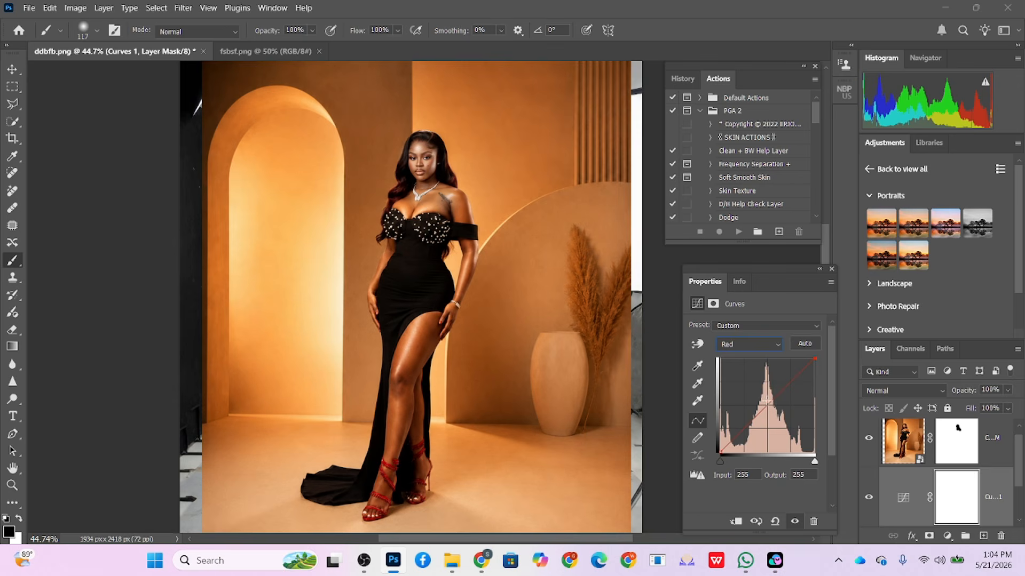
{"action": "left_click", "coordinate": [767, 402]}
{"action": "left_click", "coordinate": [769, 342]}
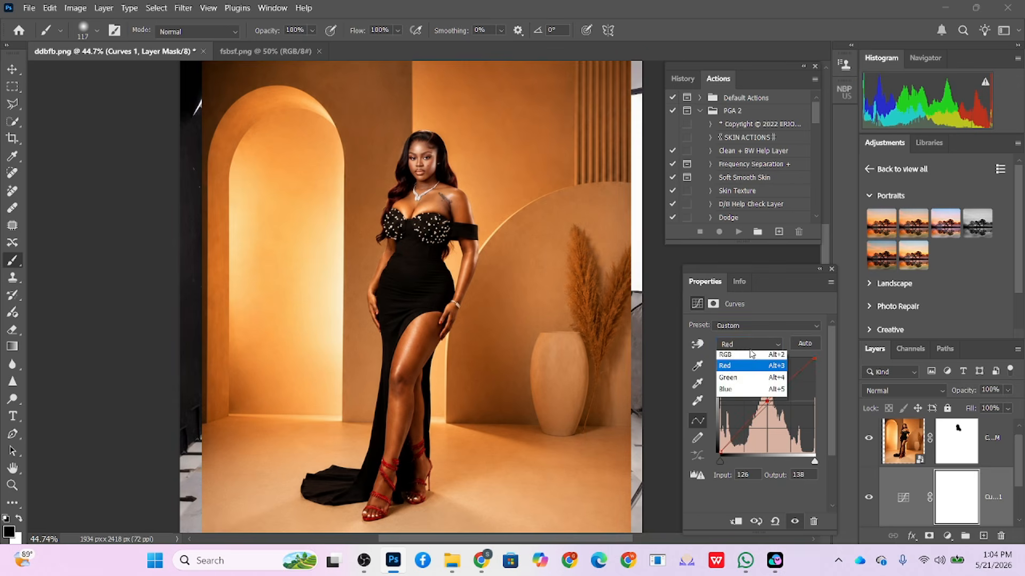
{"action": "left_click", "coordinate": [745, 390]}
{"action": "left_click", "coordinate": [768, 407]}
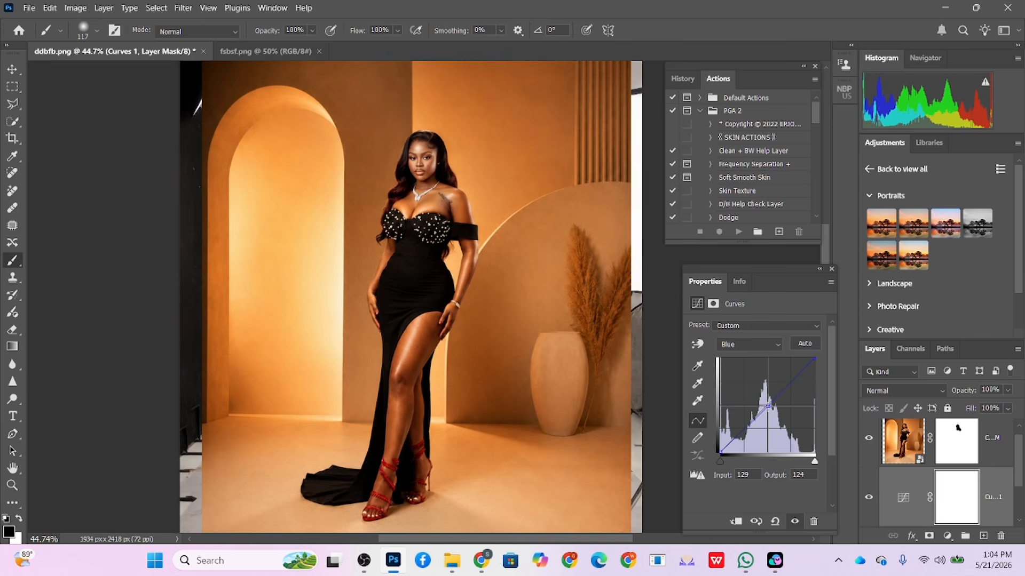
{"action": "left_click_drag", "start_coordinate": [768, 407], "coordinate": [768, 409]}
Step: Adjust the Green curve's midtones slightly and raise the Red curve to about output 143 at input 122
{"action": "left_click", "coordinate": [756, 347]}
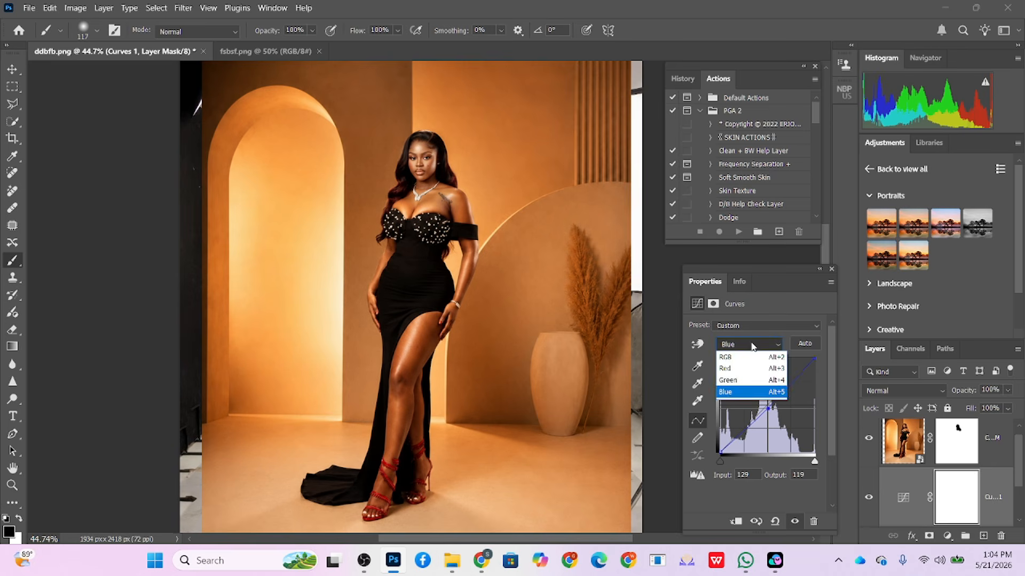
{"action": "left_click", "coordinate": [750, 374]}
{"action": "left_click", "coordinate": [762, 411]}
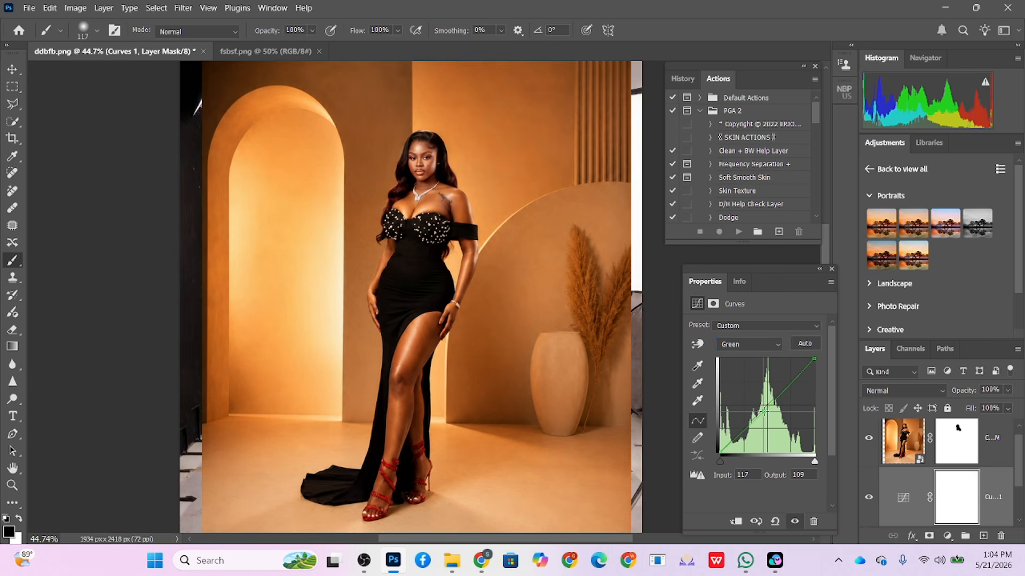
{"action": "left_click", "coordinate": [758, 346]}
{"action": "left_click", "coordinate": [750, 365]}
{"action": "left_click_drag", "start_coordinate": [771, 403], "coordinate": [767, 400]}
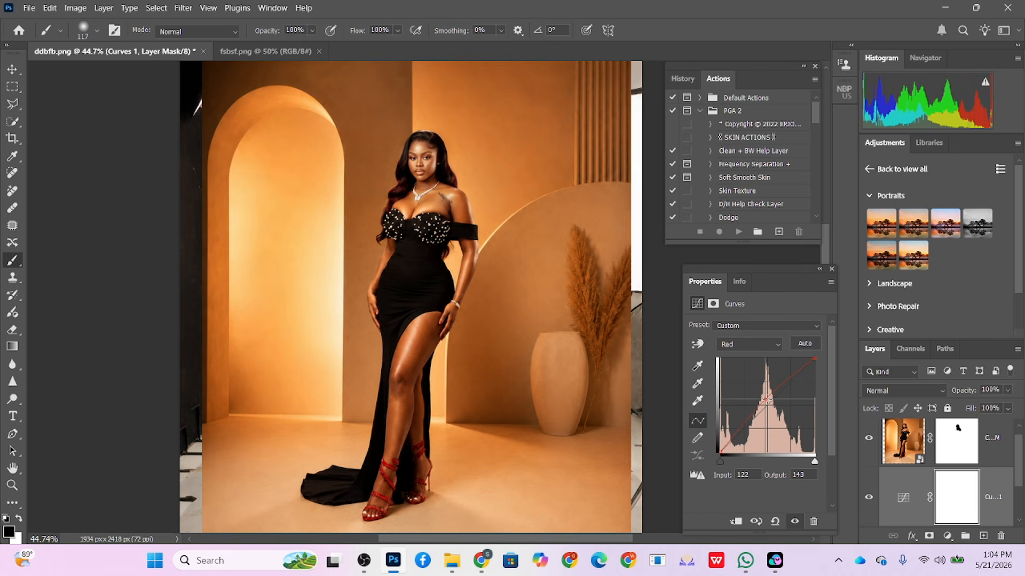
Step: Set the Green curve's midtone point to input 106, output 114, and bring up the channel choices for Blue
{"action": "left_click", "coordinate": [741, 346]}
{"action": "left_click", "coordinate": [747, 376]}
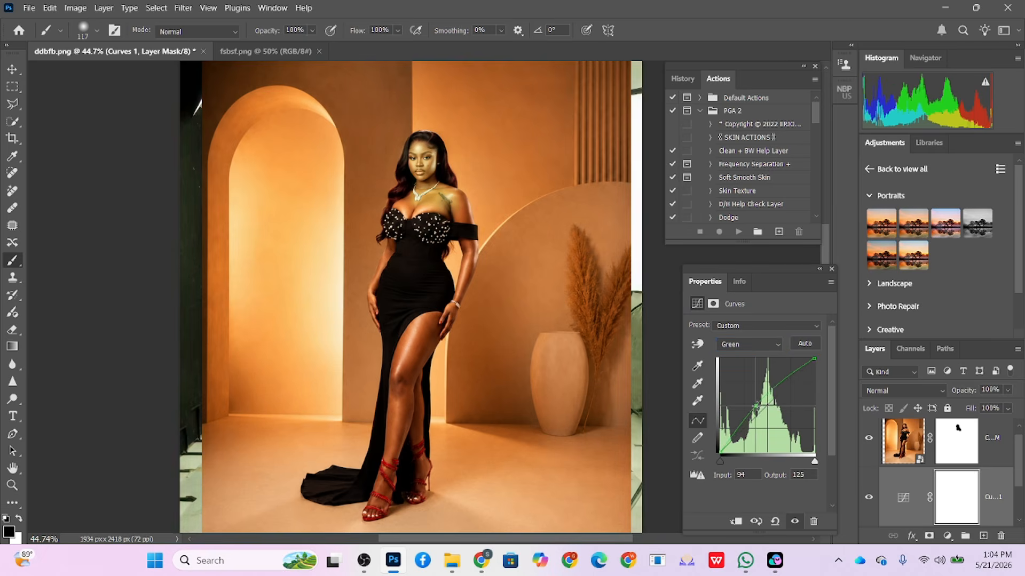
{"action": "left_click", "coordinate": [761, 412]}
{"action": "left_click_drag", "start_coordinate": [761, 413], "coordinate": [760, 409]}
{"action": "left_click", "coordinate": [749, 345]}
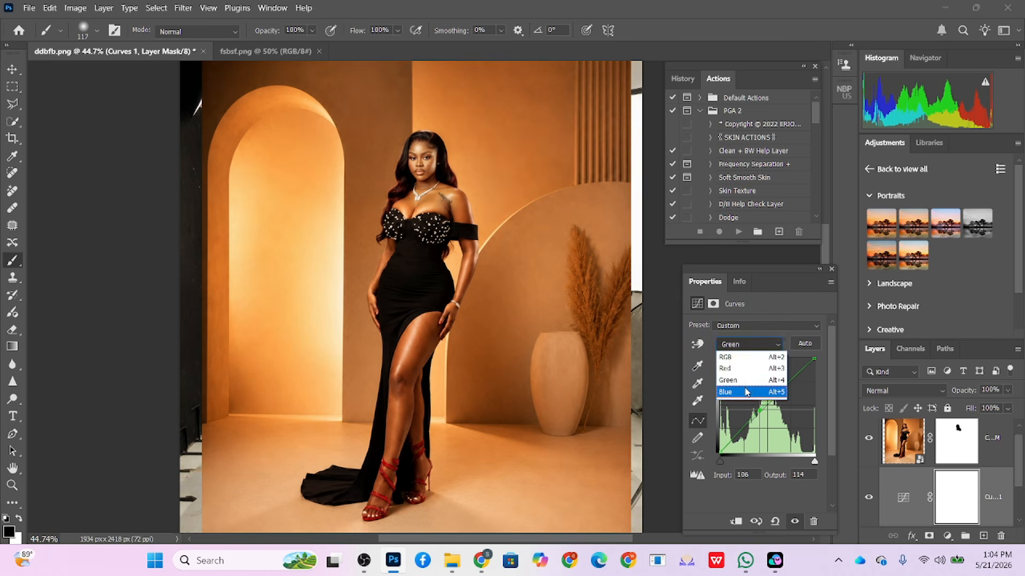
Step: Set the Blue curve's midtone point to input 131, output 121
{"action": "left_click", "coordinate": [748, 390]}
{"action": "left_click_drag", "start_coordinate": [767, 408], "coordinate": [769, 408]}
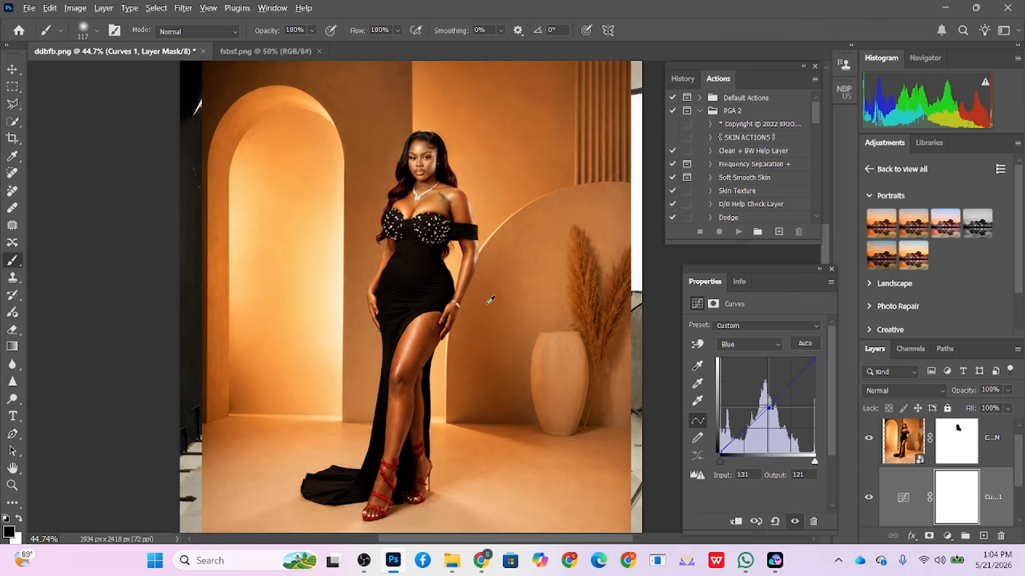
{"action": "scroll", "coordinate": [488, 256], "scroll_direction": "up", "scroll_amount": 6}
{"action": "left_click_drag", "start_coordinate": [459, 313], "coordinate": [545, 427]}
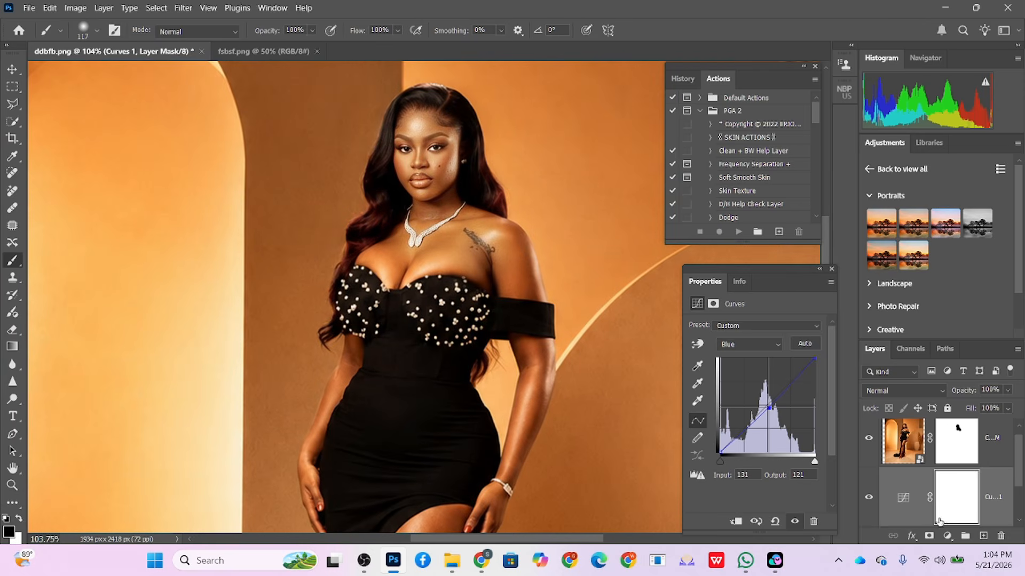
Step: Add a Color Balance adjustment and set the midtones to Cyan-Red +17, Magenta-Green -1 and Yellow-Blue -16
{"action": "left_click", "coordinate": [948, 536]}
{"action": "left_click", "coordinate": [958, 424]}
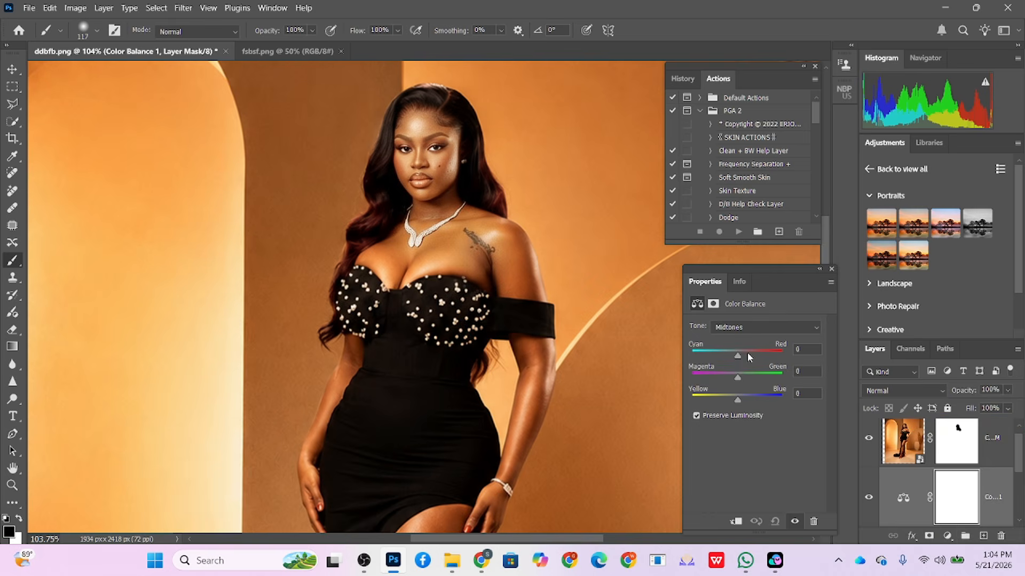
{"action": "left_click_drag", "start_coordinate": [739, 354], "coordinate": [737, 378]}
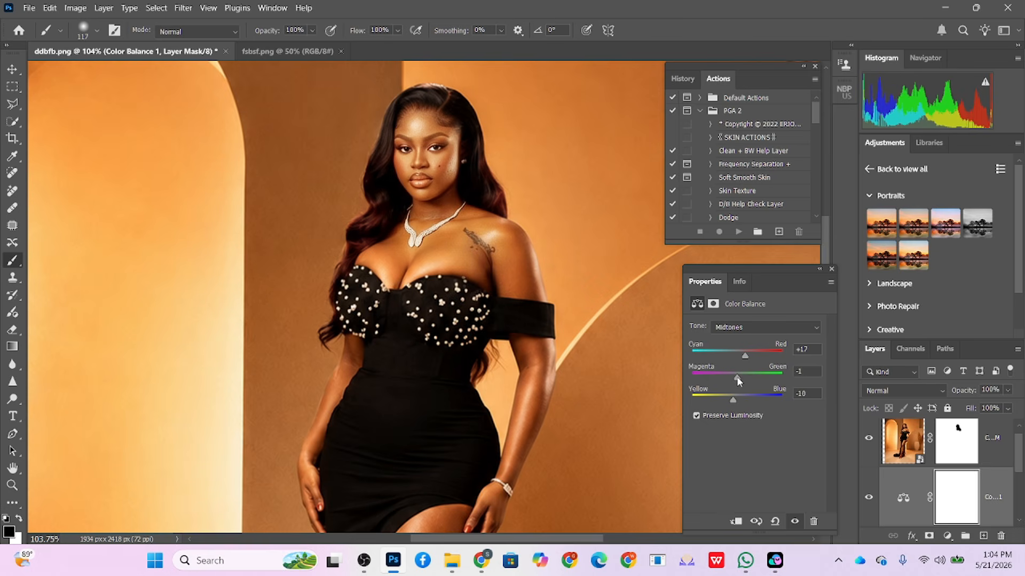
{"action": "key", "text": "ctrl+0"}
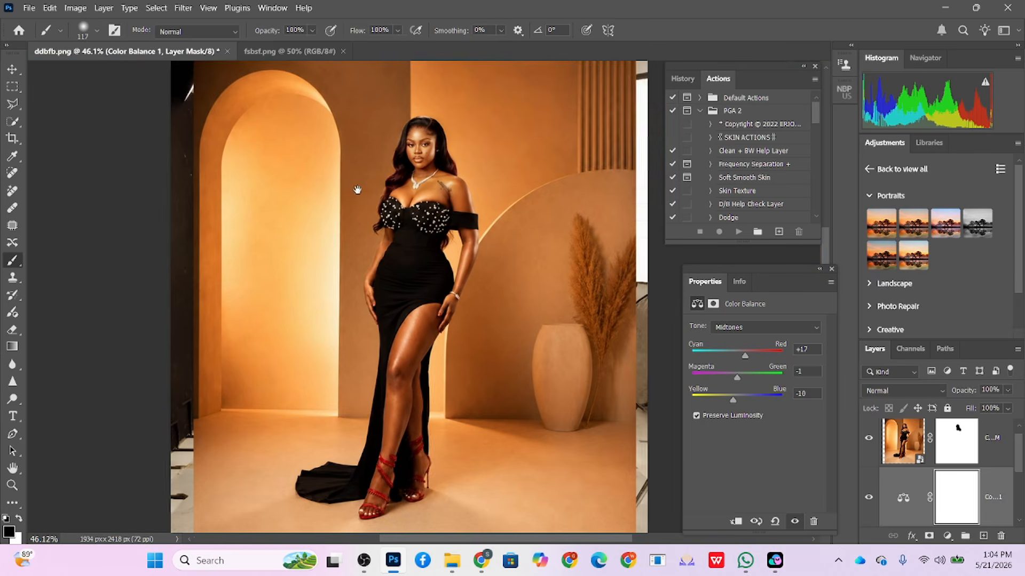
{"action": "left_click_drag", "start_coordinate": [357, 189], "coordinate": [352, 187]}
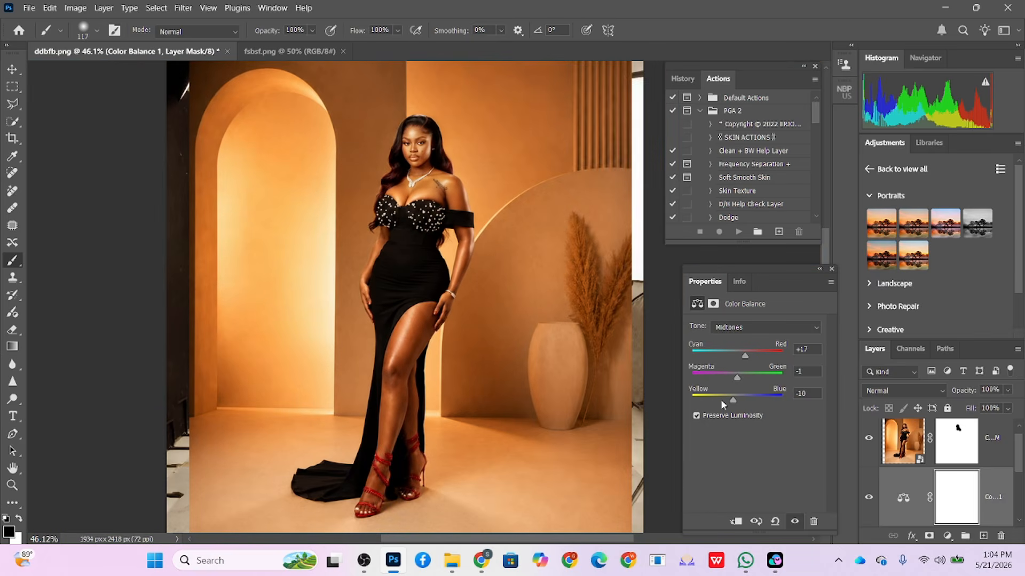
{"action": "left_click_drag", "start_coordinate": [732, 402], "coordinate": [731, 410]}
Step: Compare the image with the Curves adjustment hidden and shown, and flatten the image
{"action": "scroll", "coordinate": [913, 481], "scroll_direction": "down", "scroll_amount": 2}
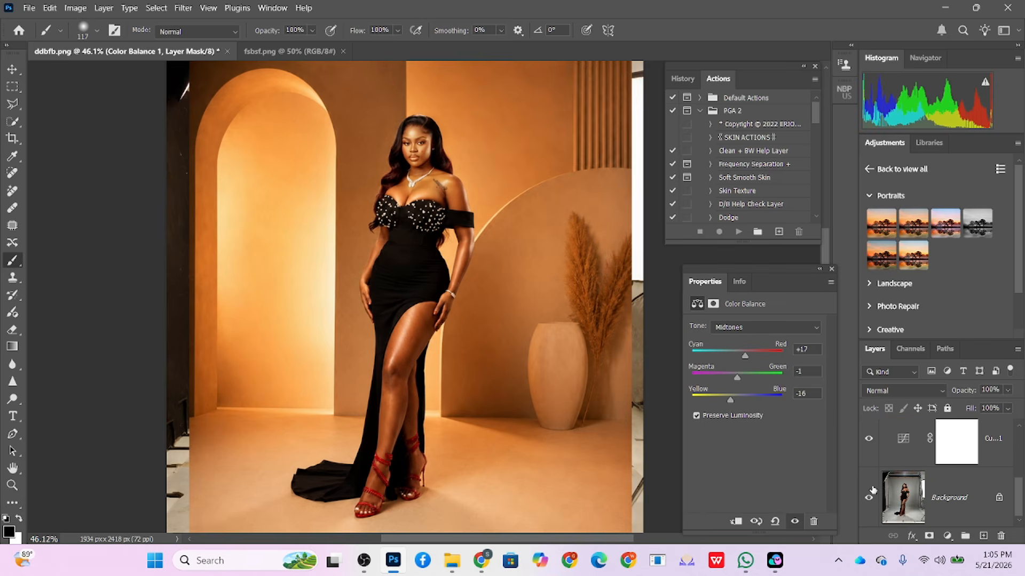
{"action": "left_click", "coordinate": [869, 440]}
{"action": "left_click", "coordinate": [868, 439]}
{"action": "scroll", "coordinate": [437, 152], "scroll_direction": "down", "scroll_amount": 1}
{"action": "left_click_drag", "start_coordinate": [433, 291], "coordinate": [415, 334]}
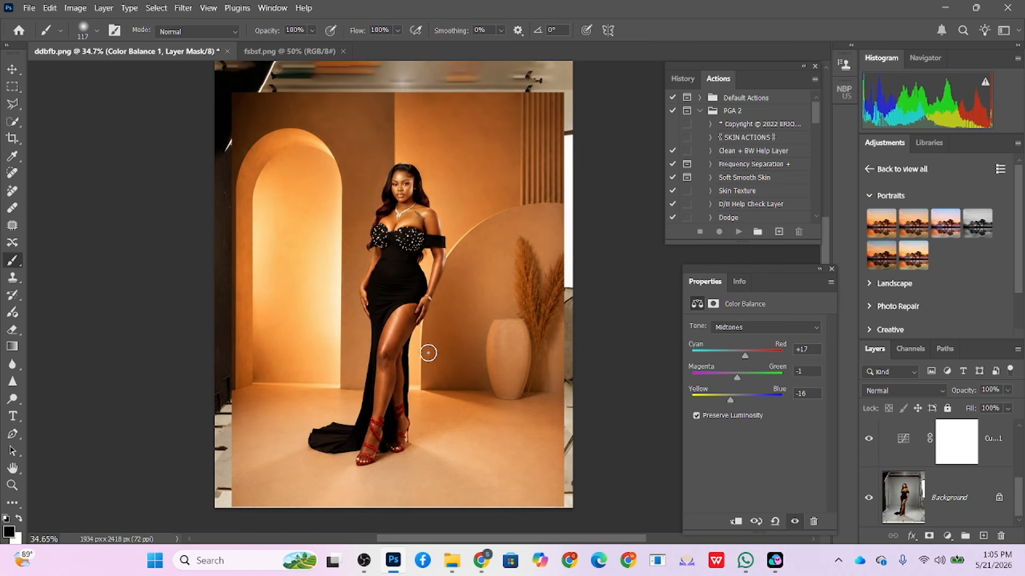
{"action": "right_click", "coordinate": [939, 520]}
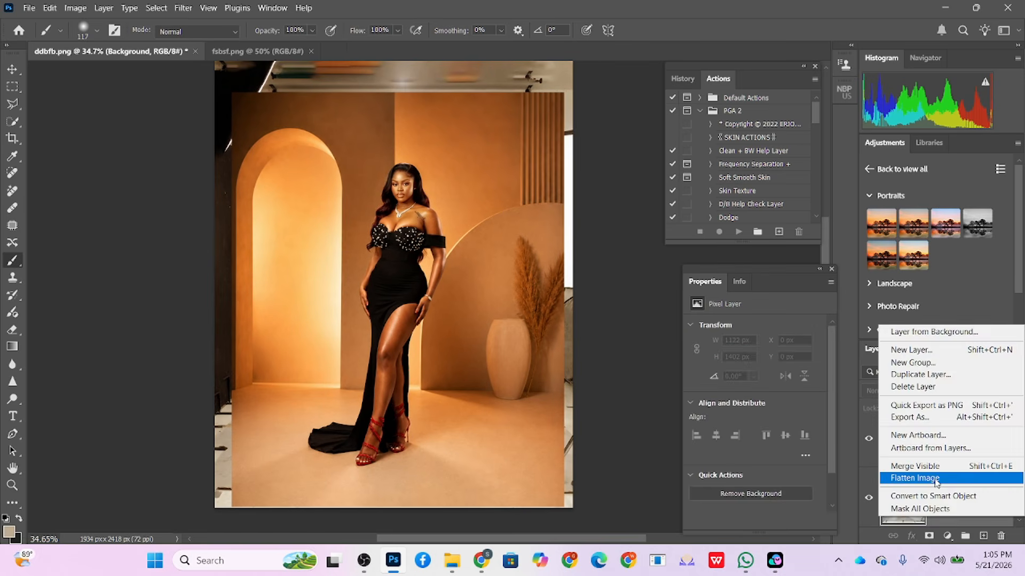
{"action": "left_click", "coordinate": [938, 482]}
Step: Crop the image at the 4:5 ratio to 1784 × 2229 px, trimming the studio edges exposed around the golden backdrop
{"action": "left_click", "coordinate": [10, 138]}
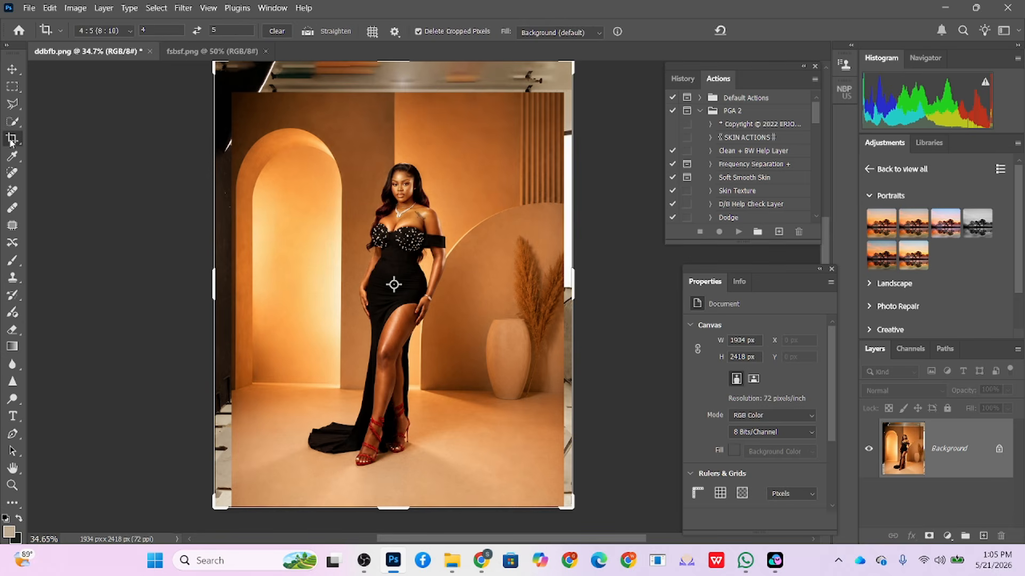
{"action": "scroll", "coordinate": [406, 97], "scroll_direction": "down", "scroll_amount": 2}
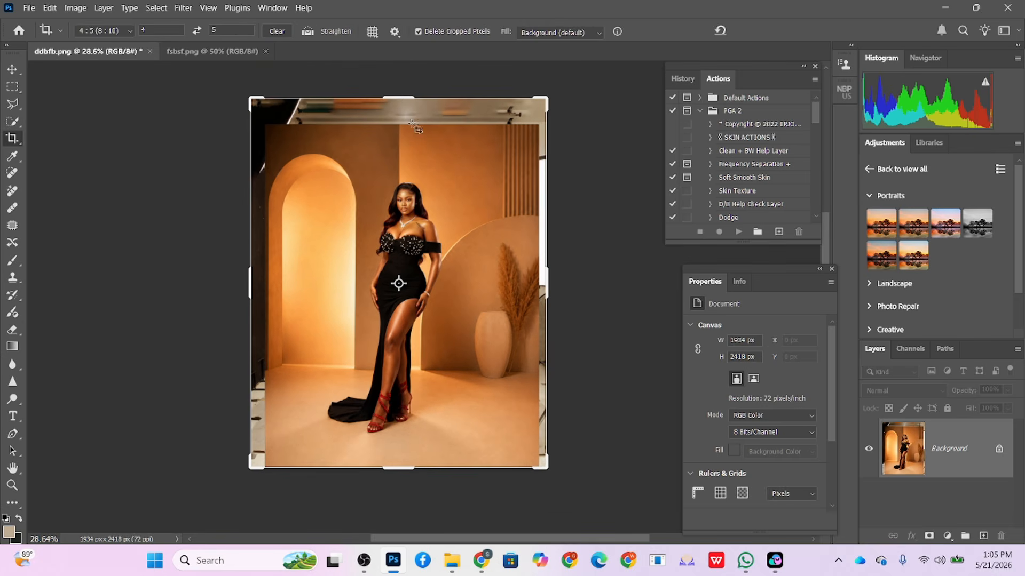
{"action": "left_click_drag", "start_coordinate": [406, 99], "coordinate": [408, 112]}
{"action": "key", "text": "Return"}
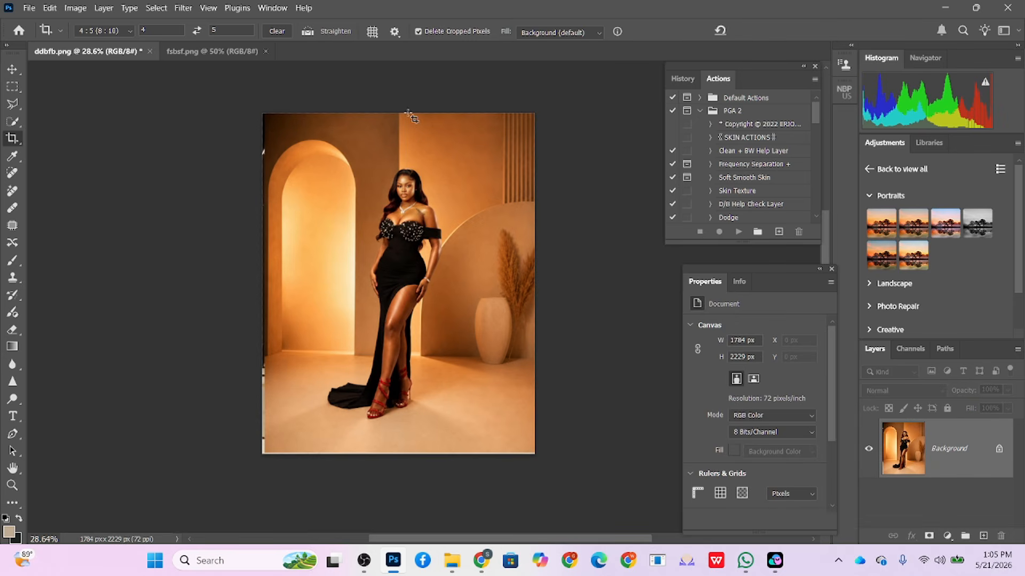
Step: Fill the narrow leftover studio strip along the photo's left edge and clear the selection
{"action": "left_click", "coordinate": [11, 92]}
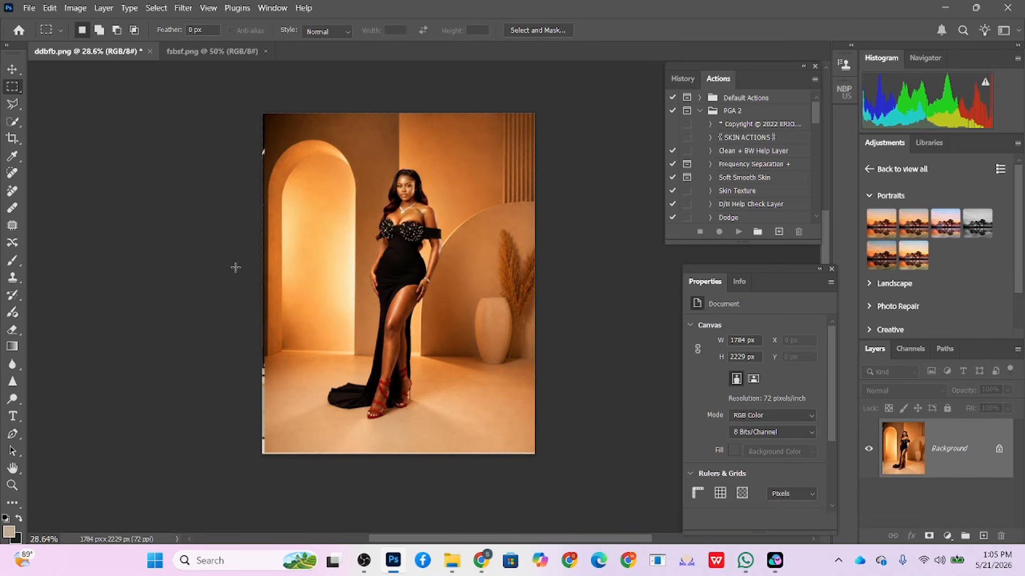
{"action": "mouse_move", "coordinate": [266, 464]}
{"action": "left_mouse_down"}
{"action": "mouse_move", "coordinate": [238, 373]}
{"action": "mouse_move", "coordinate": [227, 80]}
{"action": "left_mouse_up"}
{"action": "right_click", "coordinate": [281, 409]}
{"action": "left_click", "coordinate": [348, 262]}
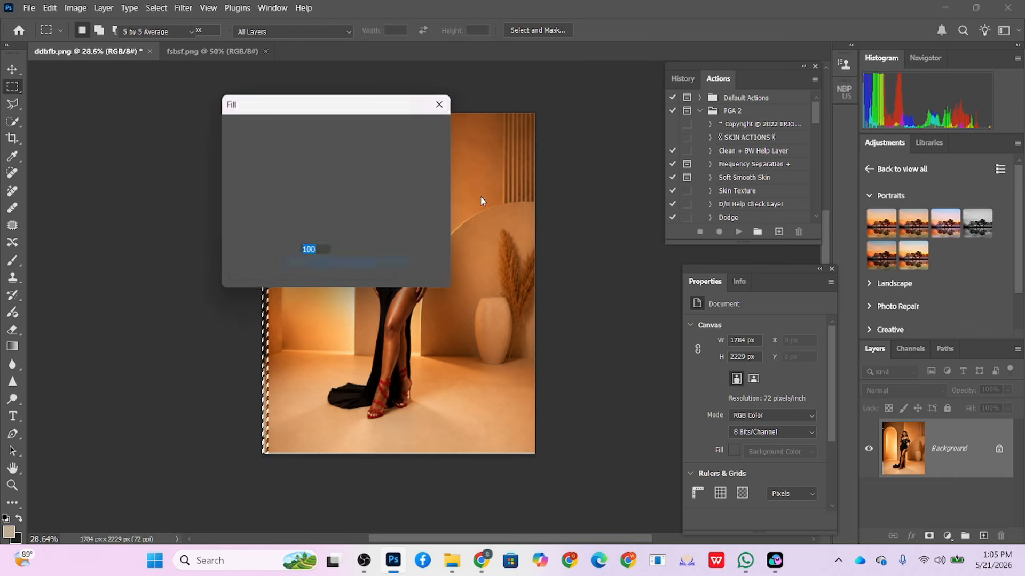
{"action": "left_click", "coordinate": [420, 130]}
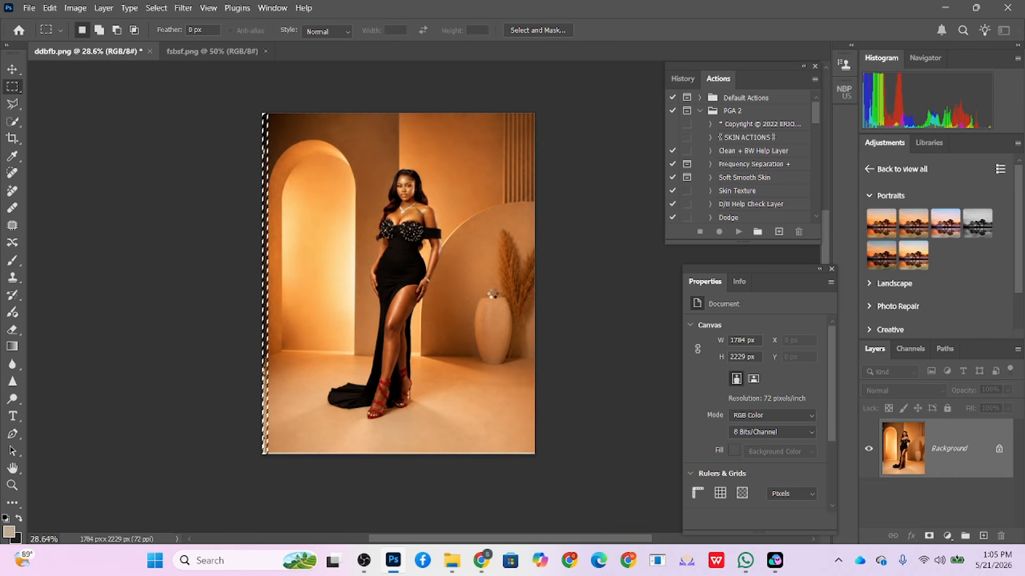
{"action": "key", "text": "ctrl+d"}
Step: Add a Color Lookup adjustment, go through its 3D LUTs to LateSunset.3DL, and lower the layer's opacity to 18%
{"action": "scroll", "coordinate": [544, 343], "scroll_direction": "up", "scroll_amount": 1}
{"action": "left_click_drag", "start_coordinate": [456, 291], "coordinate": [501, 345]}
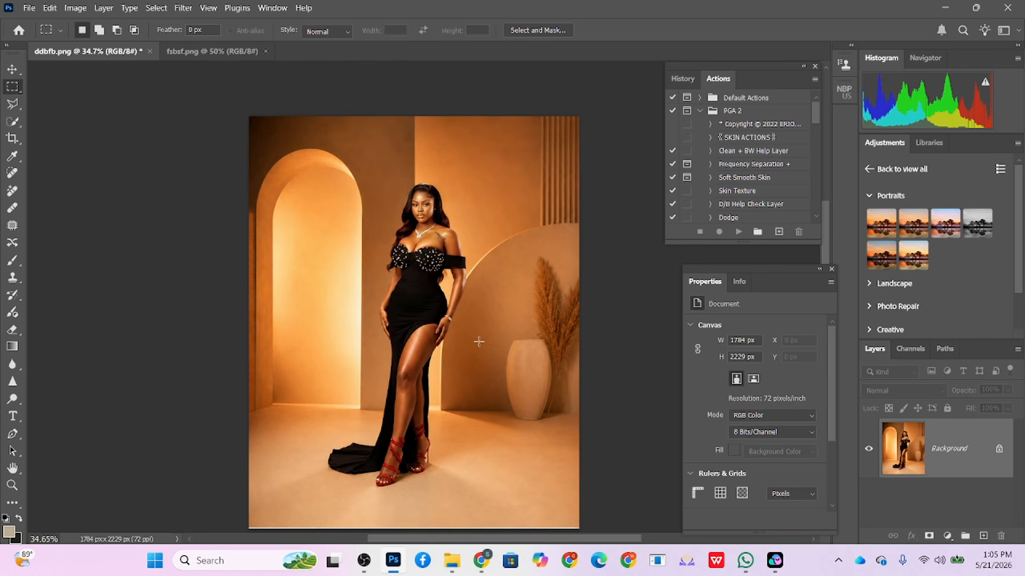
{"action": "left_click", "coordinate": [947, 535]}
{"action": "left_click", "coordinate": [947, 462]}
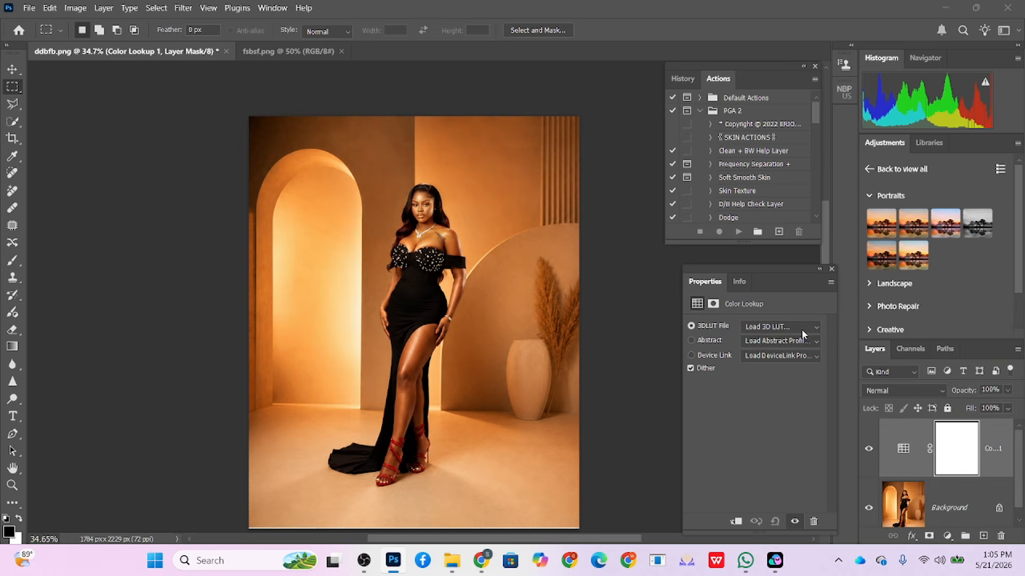
{"action": "left_click", "coordinate": [802, 327]}
{"action": "left_click", "coordinate": [789, 361]}
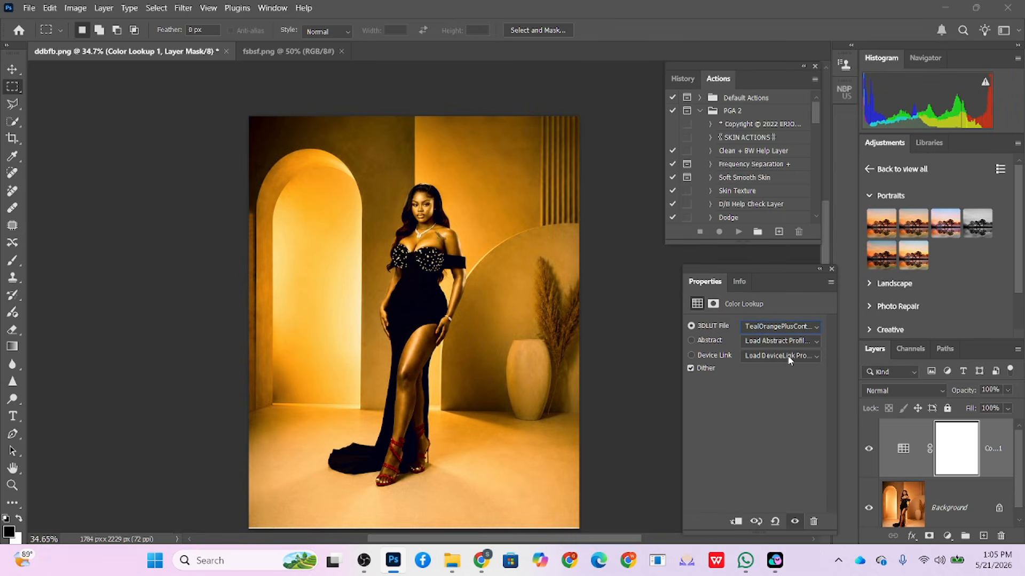
{"action": "key", "text": "Up"}
{"action": "key", "text": "Up"}
{"action": "key", "text": "Up"}
{"action": "key", "text": "Up"}
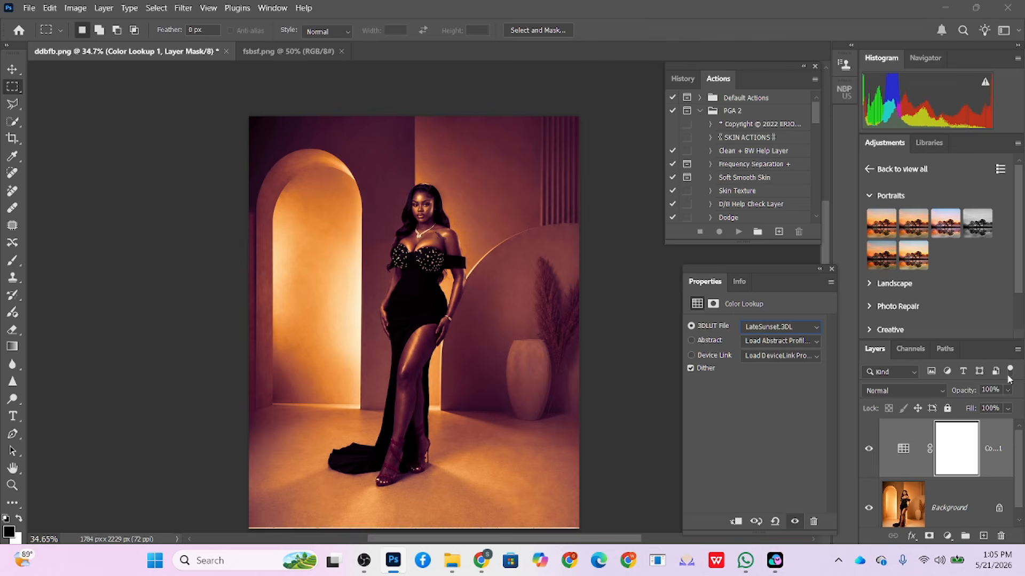
{"action": "left_click_drag", "start_coordinate": [1007, 390], "coordinate": [965, 406]}
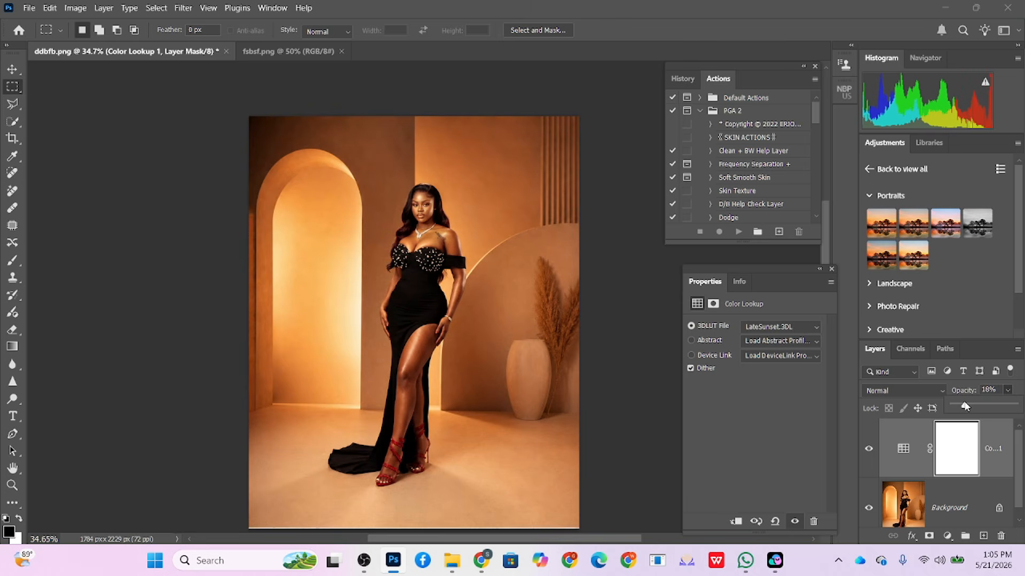
Step: Switch the Color Lookup adjustment to the Fuji REALA 500D film LUT
{"action": "left_click", "coordinate": [797, 328]}
{"action": "left_click", "coordinate": [762, 264]}
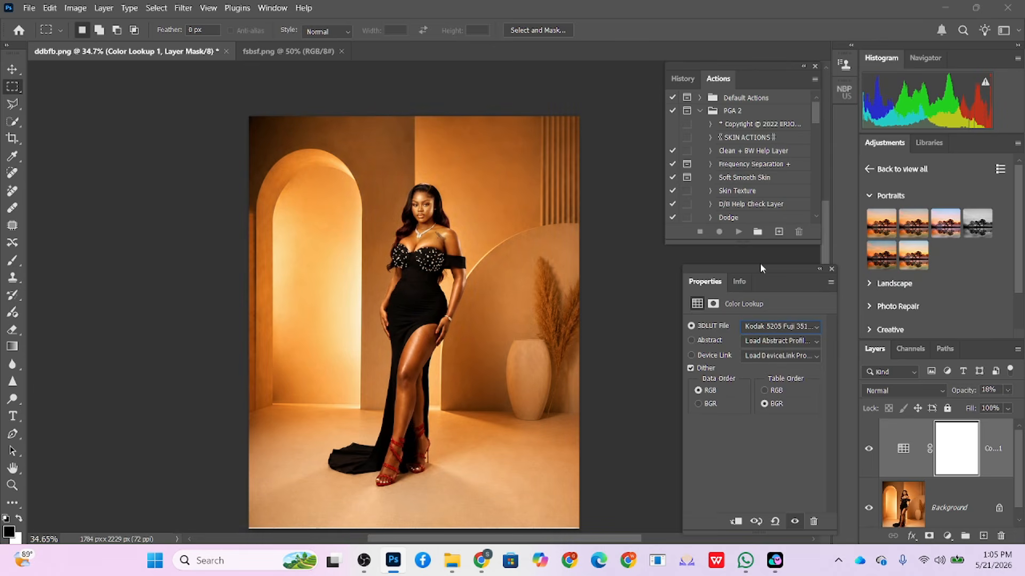
{"action": "key", "text": "Up"}
{"action": "key", "text": "Up"}
{"action": "key", "text": "Up"}
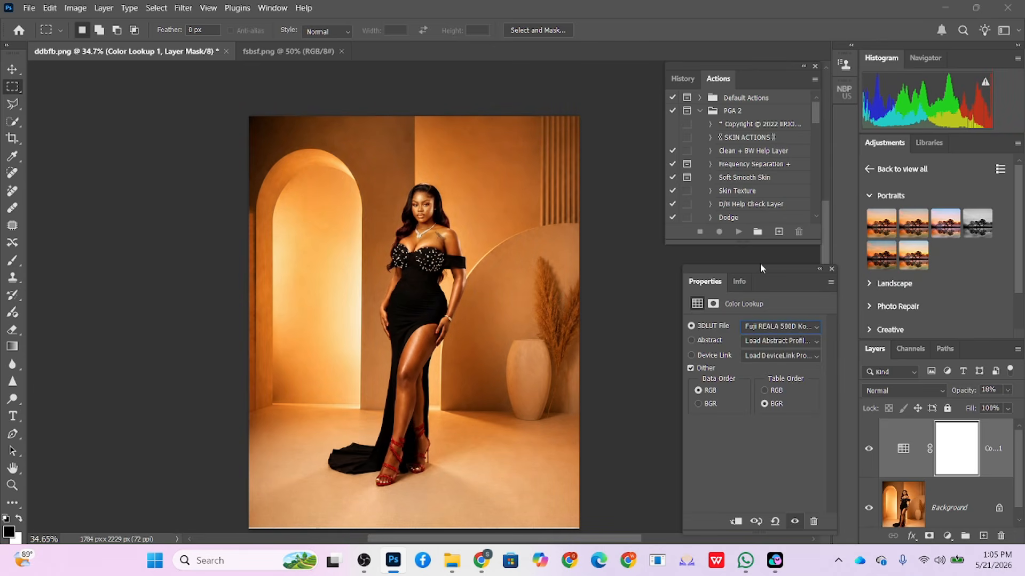
Step: Lower the Color Lookup layer's opacity slightly and flatten the image
{"action": "left_click", "coordinate": [1008, 390]}
{"action": "left_click_drag", "start_coordinate": [964, 406], "coordinate": [963, 406]}
{"action": "right_click", "coordinate": [966, 454]}
{"action": "left_click", "coordinate": [916, 517]}
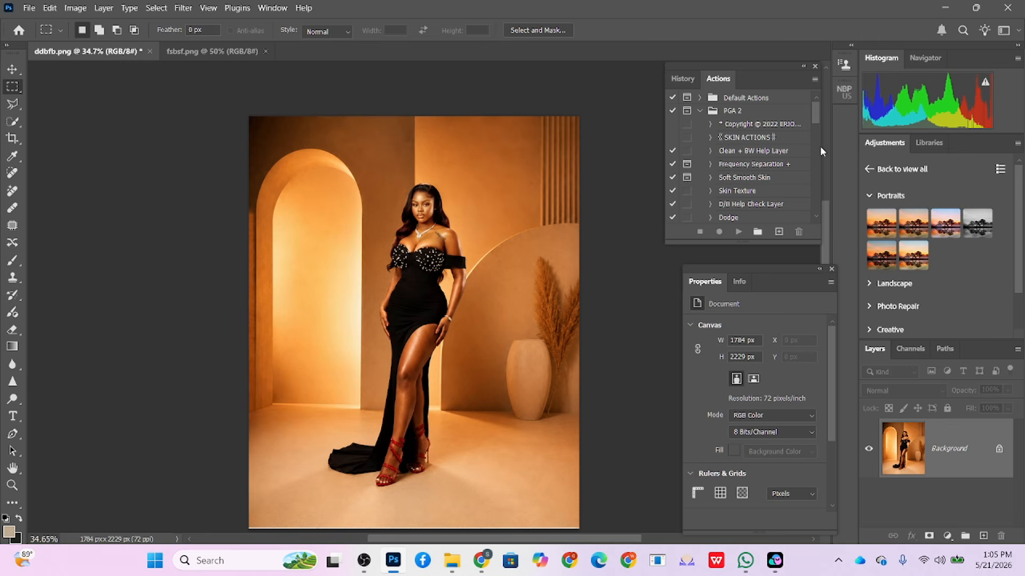
Step: Run the Frequency Separation + action with a Gaussian Blur radius of 3 pixels
{"action": "left_click", "coordinate": [744, 165]}
{"action": "left_click", "coordinate": [734, 235]}
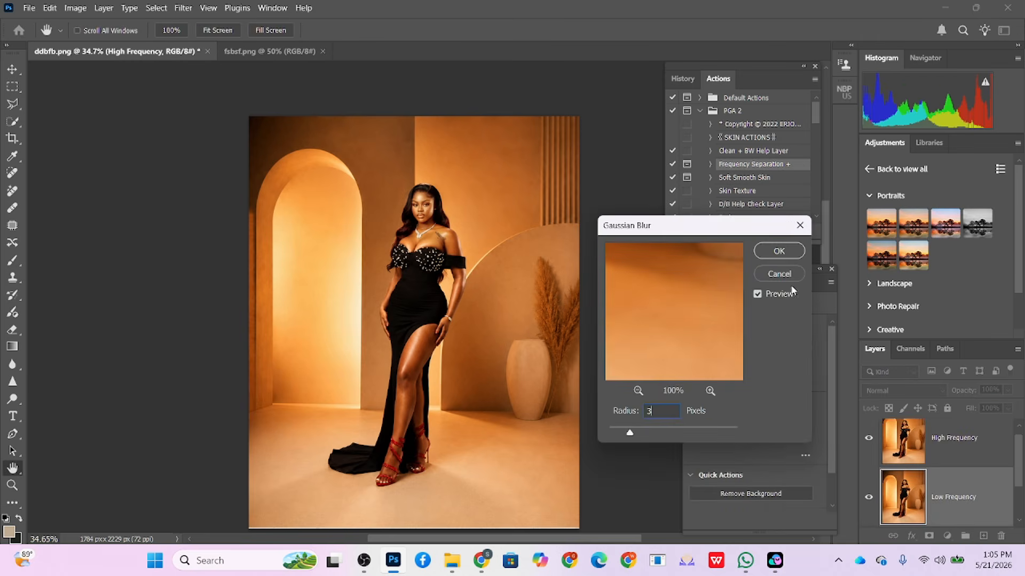
{"action": "left_click", "coordinate": [793, 251]}
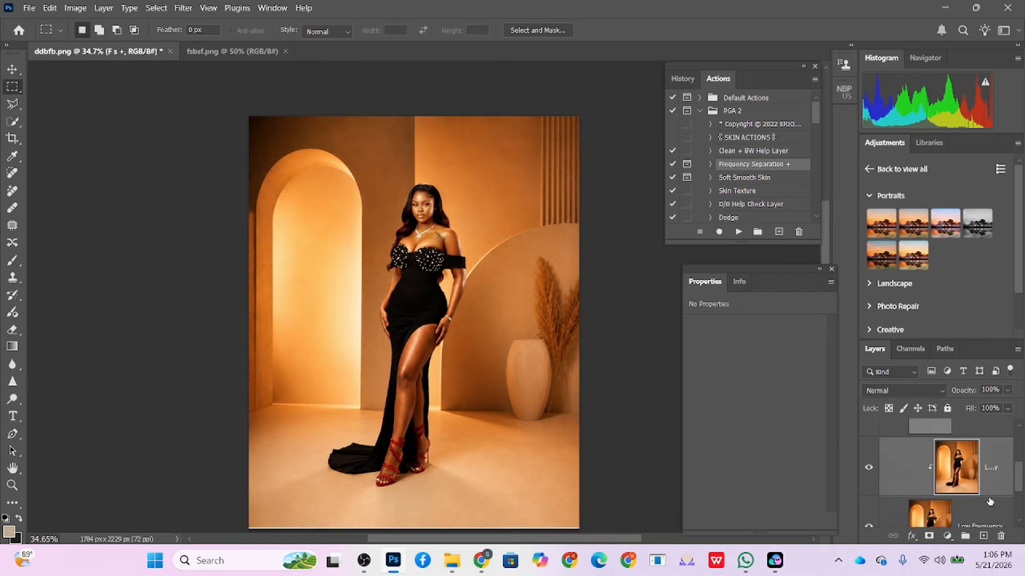
Step: Smooth the woman's skin on the Low Frequency copy layer using an unloaded Mixer Brush at size 54
{"action": "left_click", "coordinate": [12, 503]}
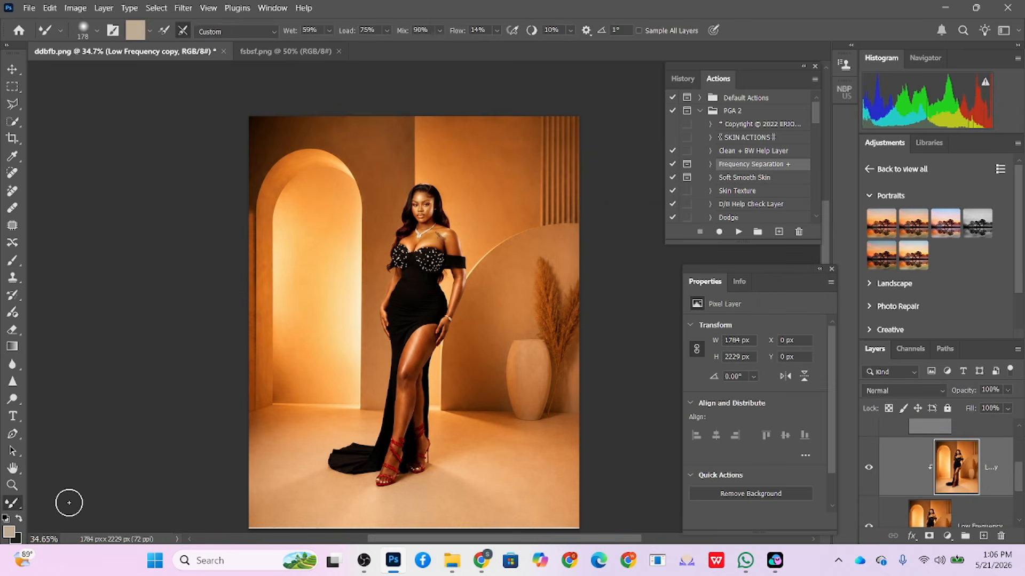
{"action": "left_click", "coordinate": [165, 31]}
{"action": "left_click", "coordinate": [165, 30]}
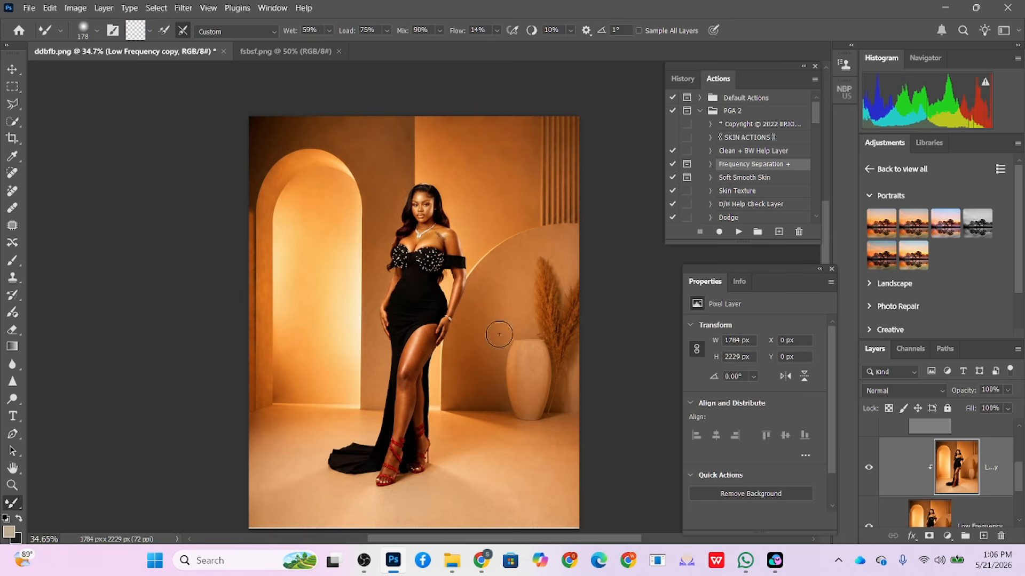
{"action": "scroll", "coordinate": [422, 357], "scroll_direction": "up", "scroll_amount": 6}
{"action": "left_click_drag", "start_coordinate": [426, 387], "coordinate": [417, 387]}
{"action": "mouse_move", "coordinate": [410, 355]}
{"action": "left_mouse_down"}
{"action": "mouse_move", "coordinate": [402, 354]}
{"action": "mouse_move", "coordinate": [424, 320]}
{"action": "mouse_move", "coordinate": [400, 367]}
{"action": "mouse_move", "coordinate": [435, 313]}
{"action": "left_mouse_up"}
{"action": "mouse_move", "coordinate": [388, 460]}
{"action": "left_mouse_down"}
{"action": "mouse_move", "coordinate": [431, 343]}
{"action": "mouse_move", "coordinate": [426, 323]}
{"action": "mouse_move", "coordinate": [434, 354]}
{"action": "left_mouse_up"}
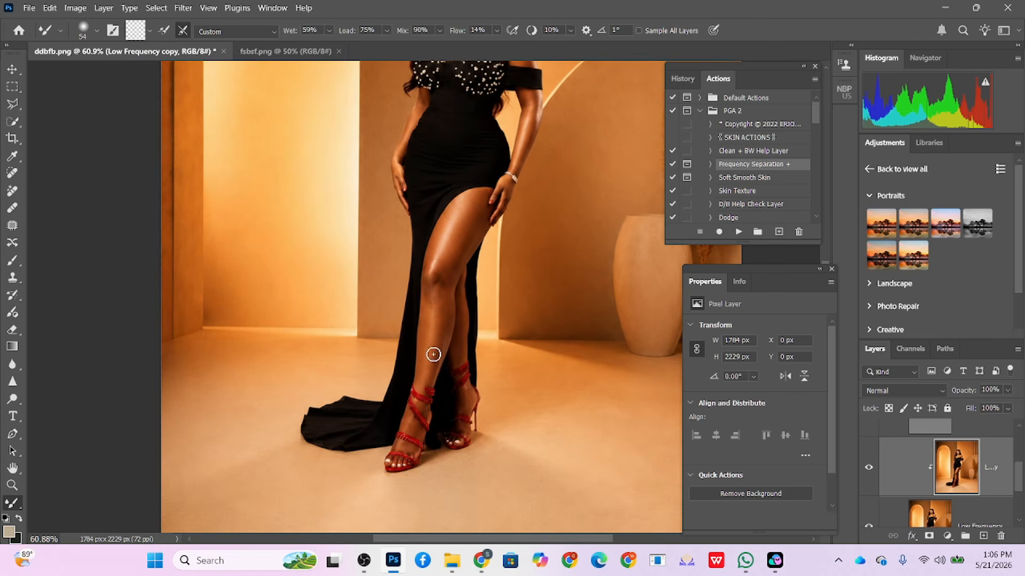
Step: Flatten the frequency separation layers into a single Background layer
{"action": "scroll", "coordinate": [448, 402], "scroll_direction": "down", "scroll_amount": 8}
{"action": "scroll", "coordinate": [908, 485], "scroll_direction": "down", "scroll_amount": 2}
{"action": "right_click", "coordinate": [950, 496]}
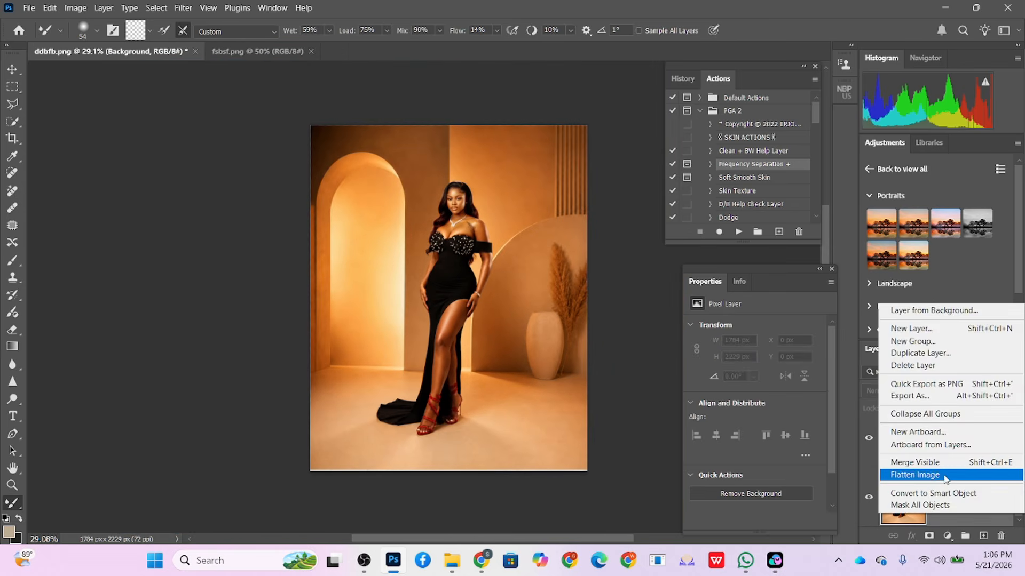
{"action": "left_click", "coordinate": [940, 476]}
Step: Sharpen with NBP Ultrasharp: Small 41, Medium Small 20, Medium 16, Medium Large 17, Large 29 and Intensity Level 85
{"action": "scroll", "coordinate": [445, 216], "scroll_direction": "up", "scroll_amount": 10}
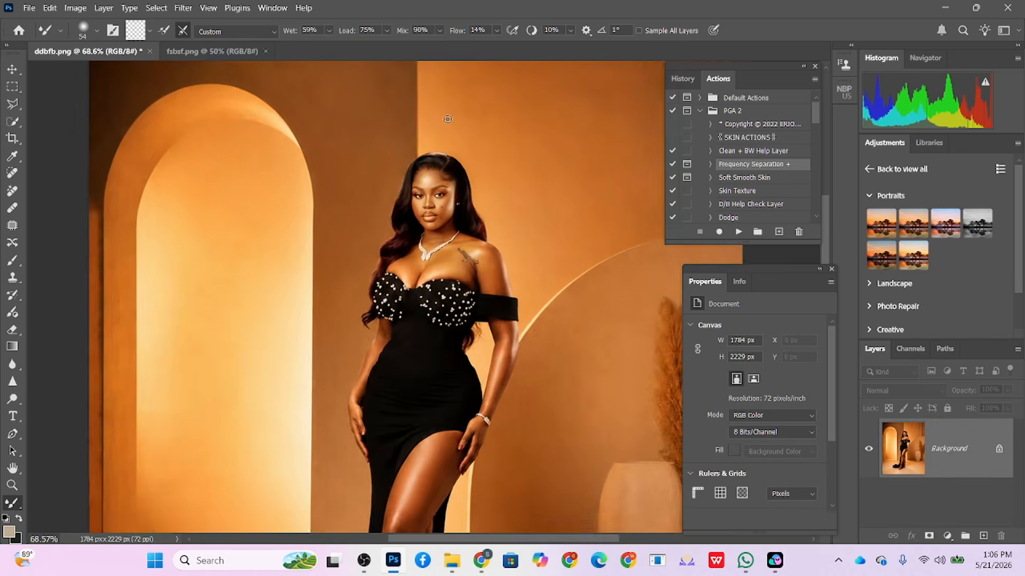
{"action": "scroll", "coordinate": [338, 156], "scroll_direction": "down", "scroll_amount": 9}
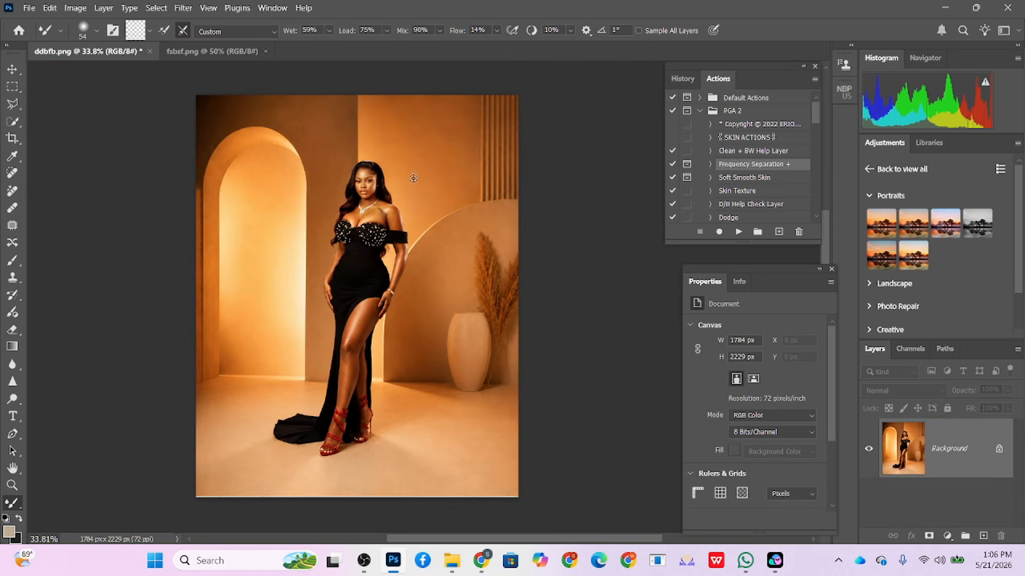
{"action": "left_click", "coordinate": [847, 94]}
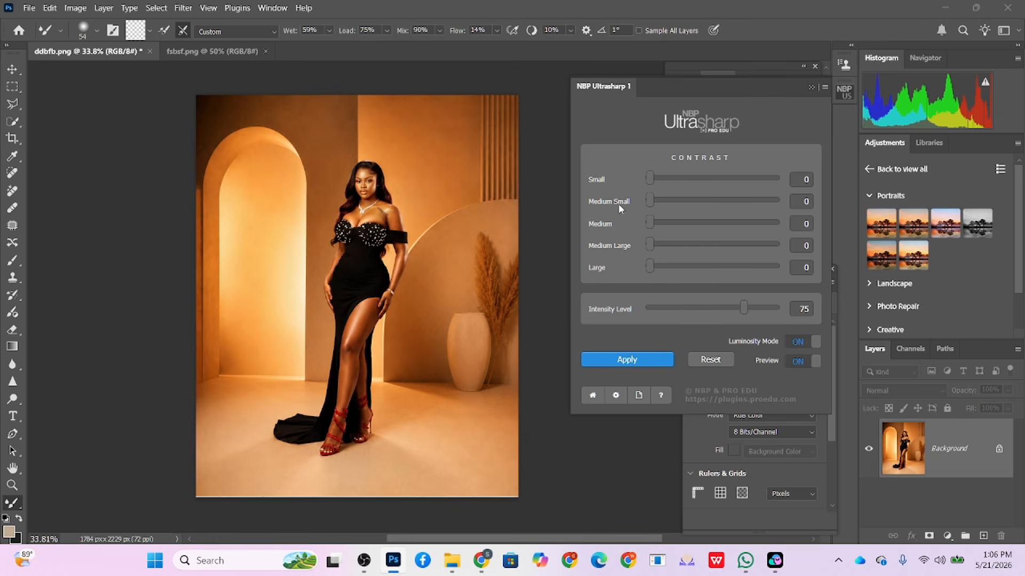
{"action": "left_click_drag", "start_coordinate": [650, 179], "coordinate": [661, 270]}
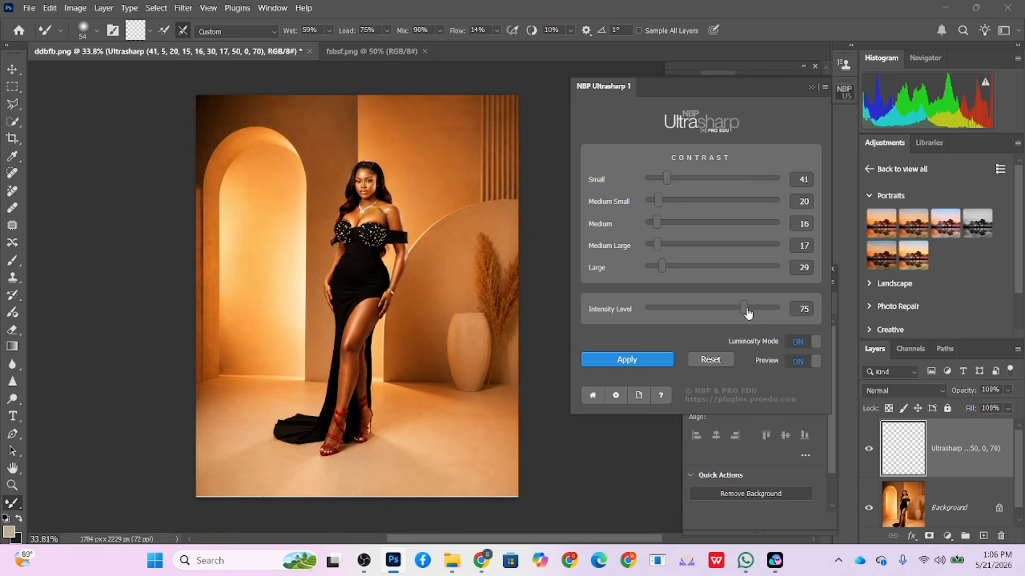
{"action": "left_click_drag", "start_coordinate": [746, 310], "coordinate": [755, 308]}
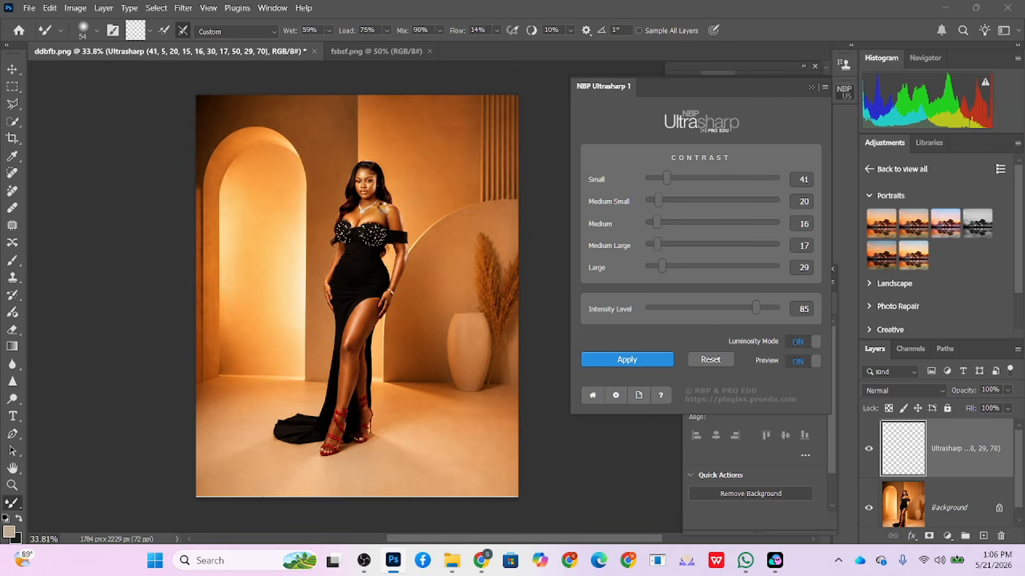
{"action": "scroll", "coordinate": [417, 168], "scroll_direction": "up", "scroll_amount": 5}
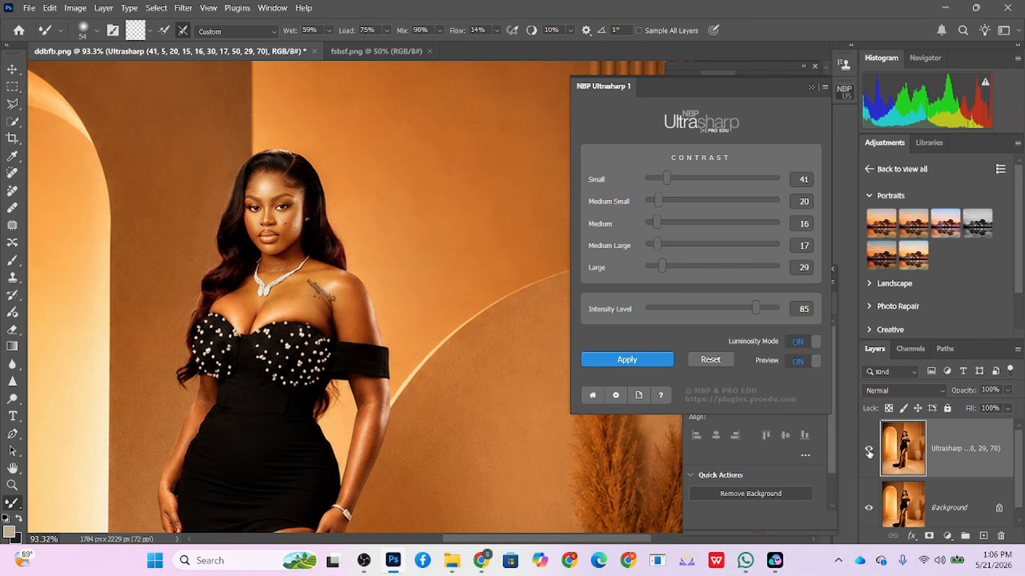
Step: Flatten the Ultrasharp sharpening layer and the Background into a single layer
{"action": "scroll", "coordinate": [310, 282], "scroll_direction": "down", "scroll_amount": 5}
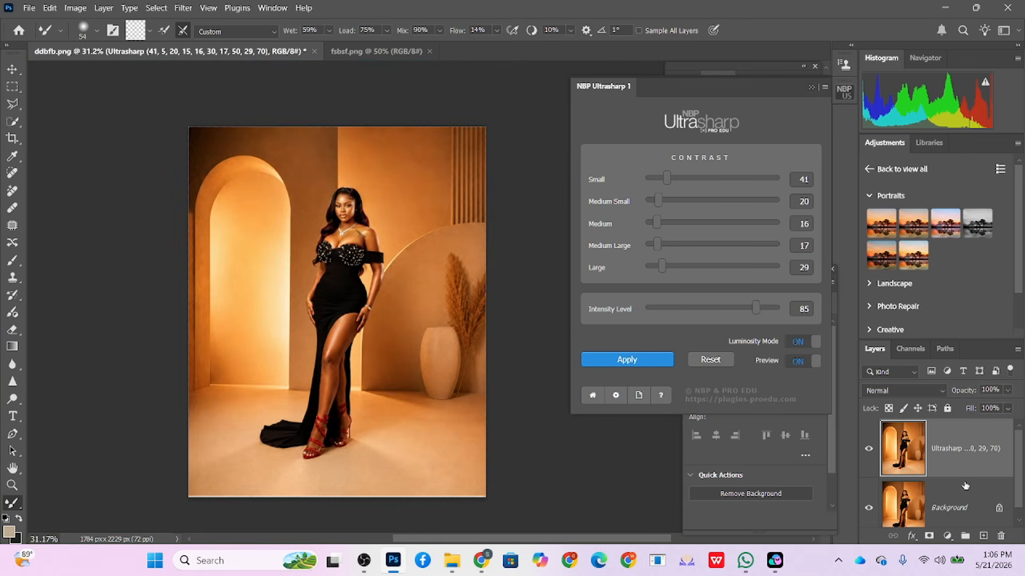
{"action": "right_click", "coordinate": [947, 508]}
{"action": "left_click", "coordinate": [946, 469]}
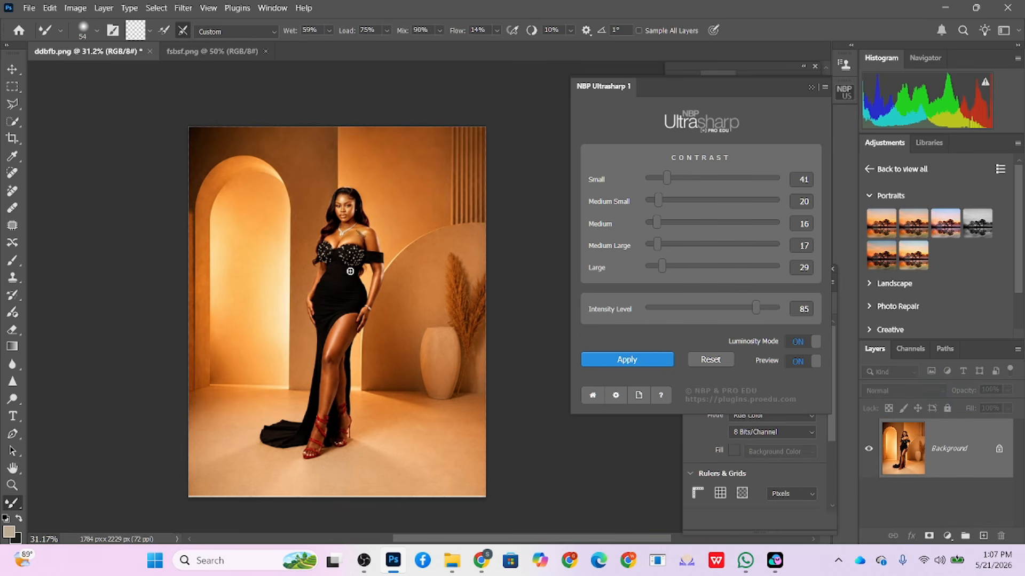
Step: Take a history snapshot of the finished composite and compare it twice with the original ddbfb.png state, ending on the new snapshot
{"action": "left_click", "coordinate": [812, 88]}
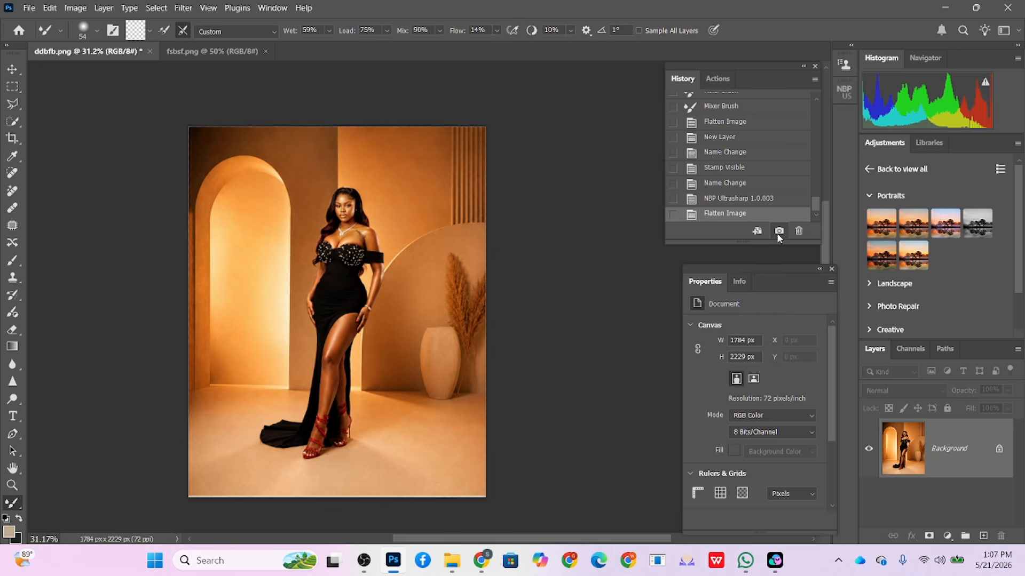
{"action": "left_click_drag", "start_coordinate": [813, 207], "coordinate": [813, 99]}
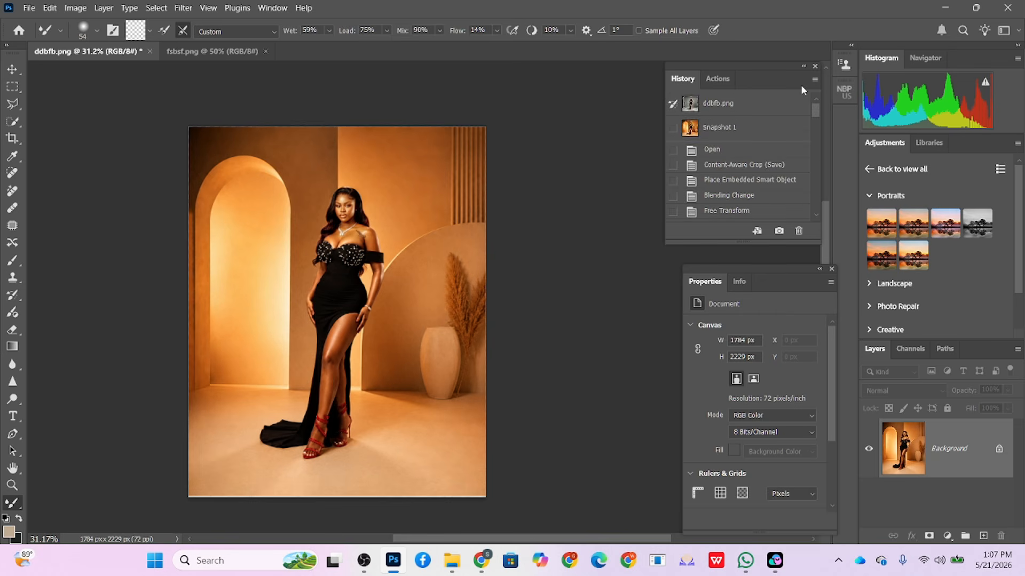
{"action": "left_click", "coordinate": [715, 107]}
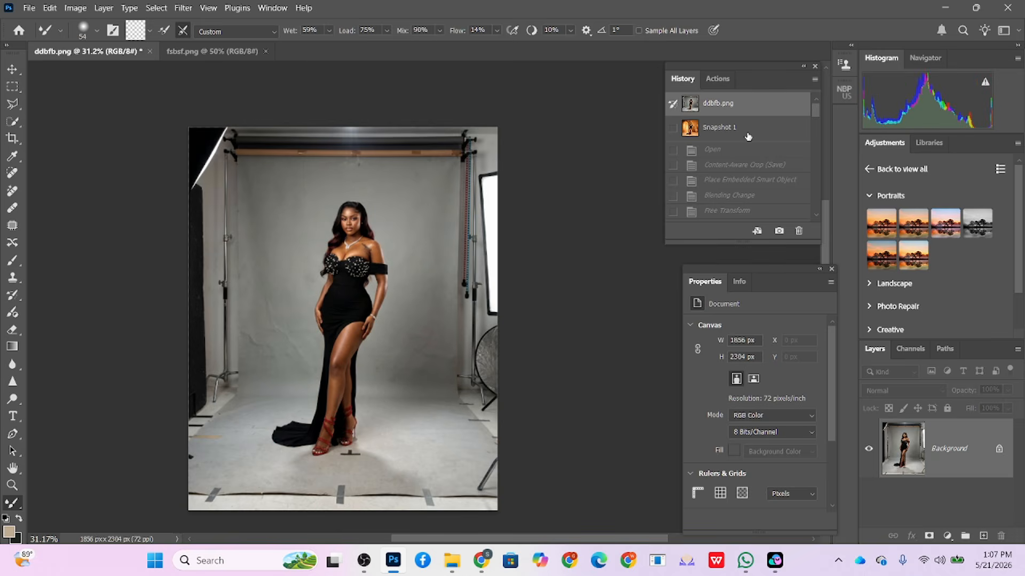
{"action": "left_click", "coordinate": [748, 134]}
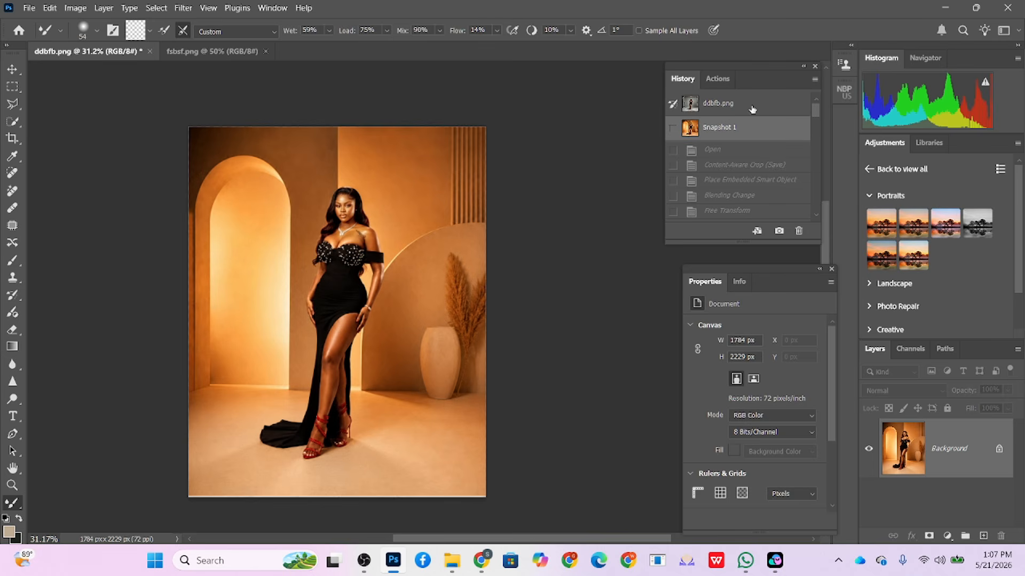
{"action": "left_click", "coordinate": [732, 110]}
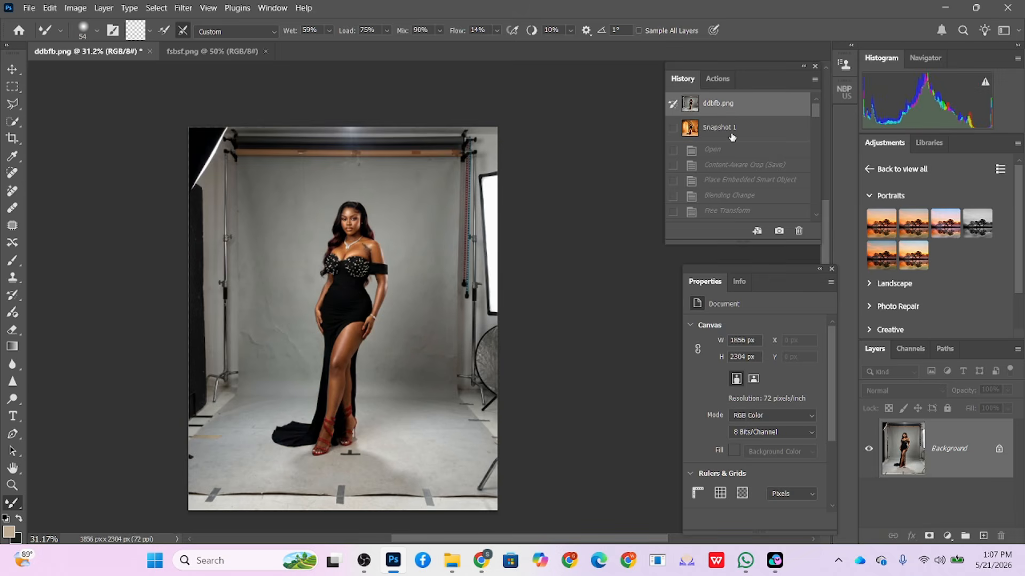
{"action": "left_click", "coordinate": [732, 133]}
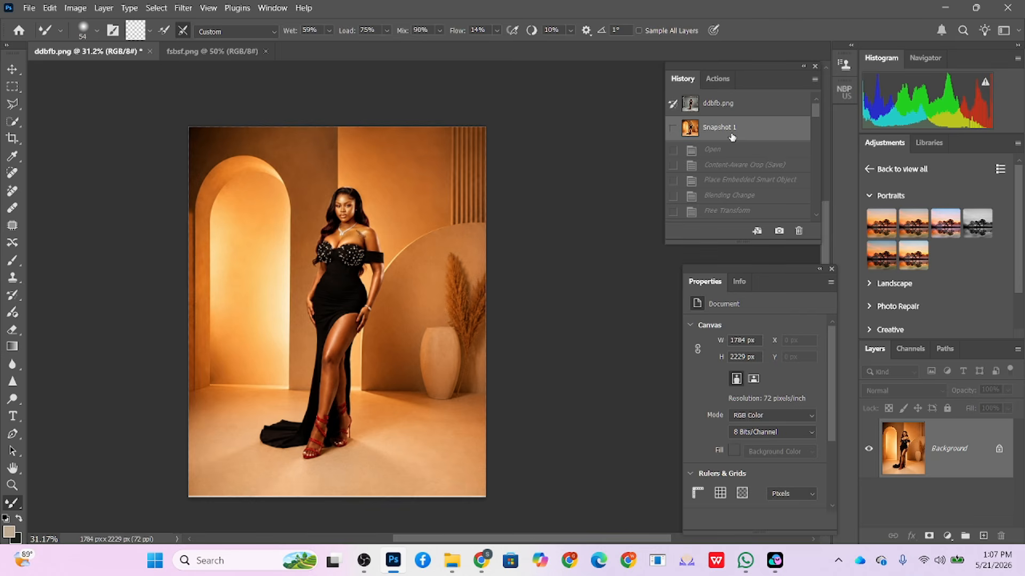